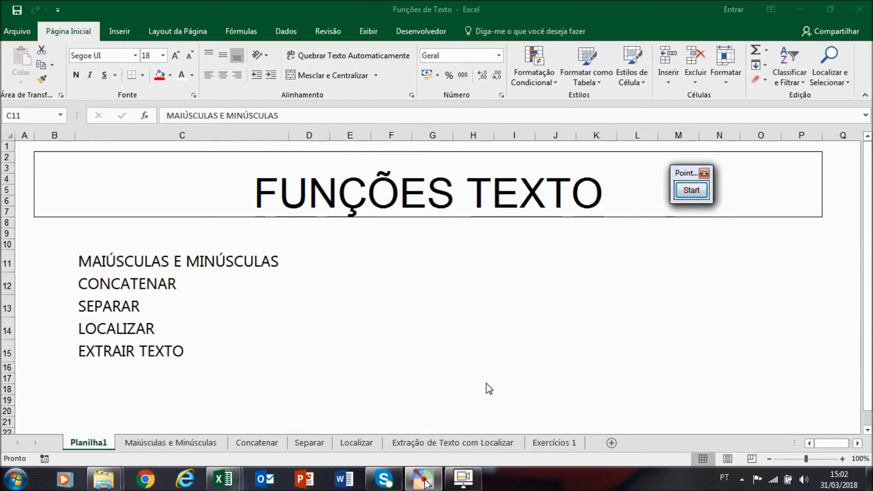
Start the screen annotation, draw a red arrow to MAIÚSCULAS E MINÚSCULAS and frame CONCATENAR with a red rectangle
drag(680, 173, 438, 241)
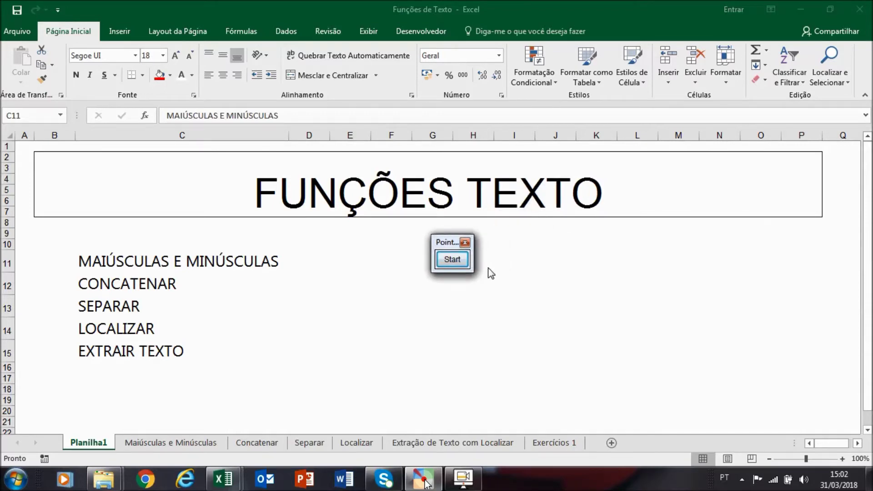
click(452, 259)
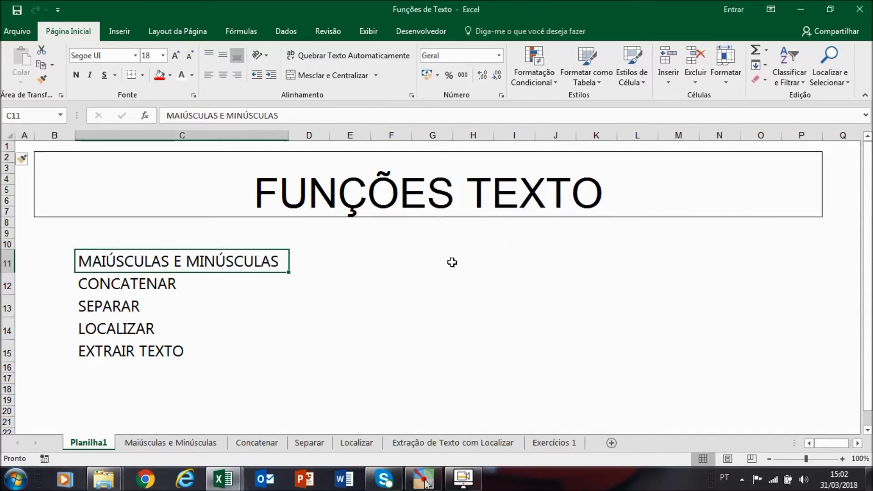
drag(449, 248, 554, 107)
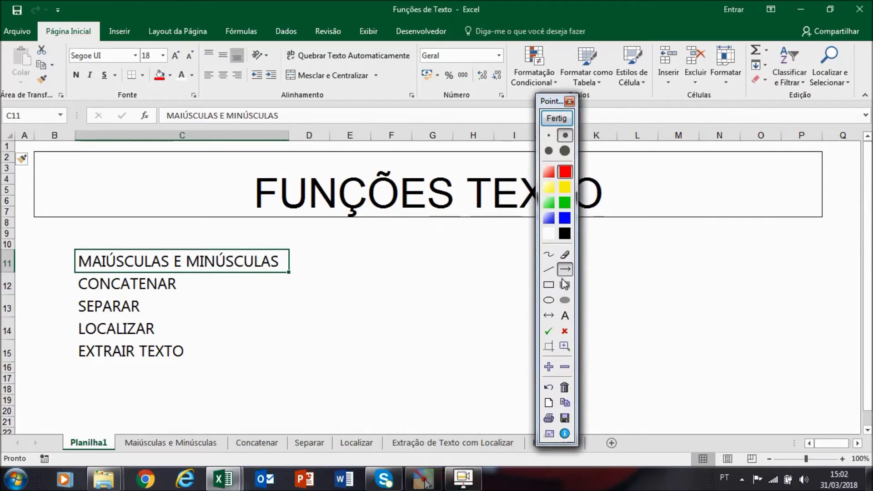
drag(414, 260, 294, 260)
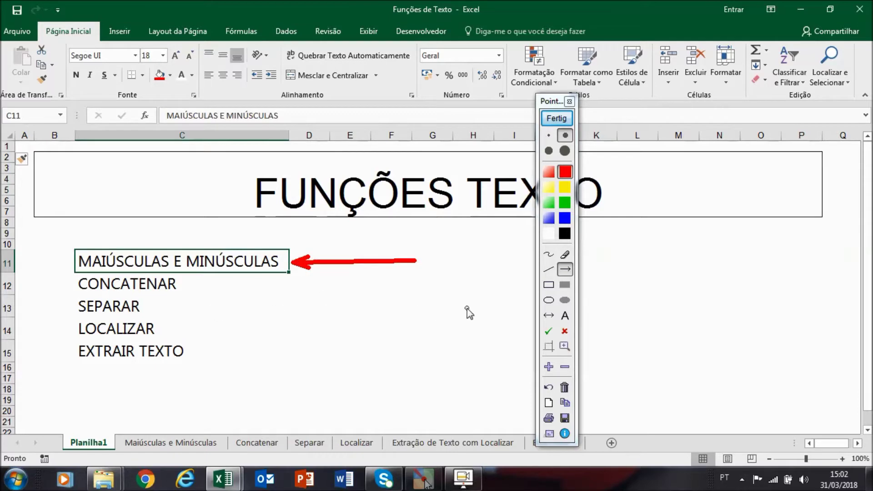
click(551, 288)
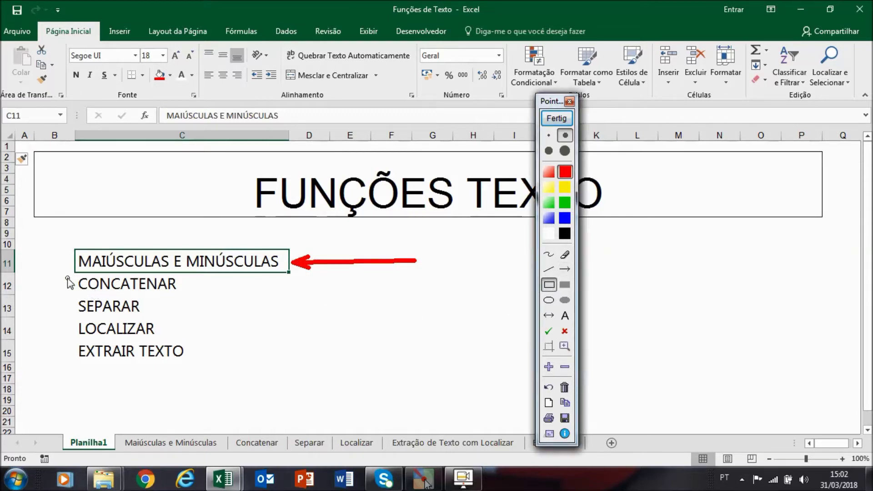
drag(61, 272, 193, 298)
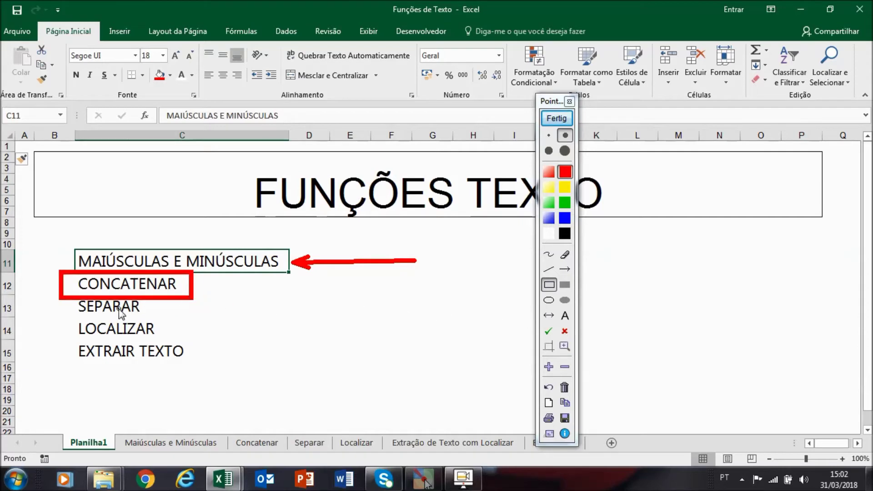
Mark SEPARAR and EXTRAIR TEXTO with red arrows and LOCALIZAR with a red rectangle, and end the annotation
click(565, 269)
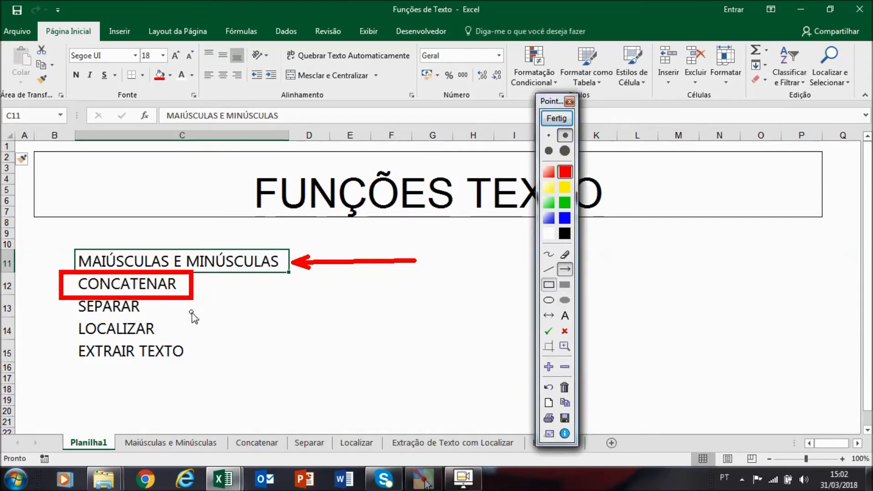
drag(300, 315, 144, 306)
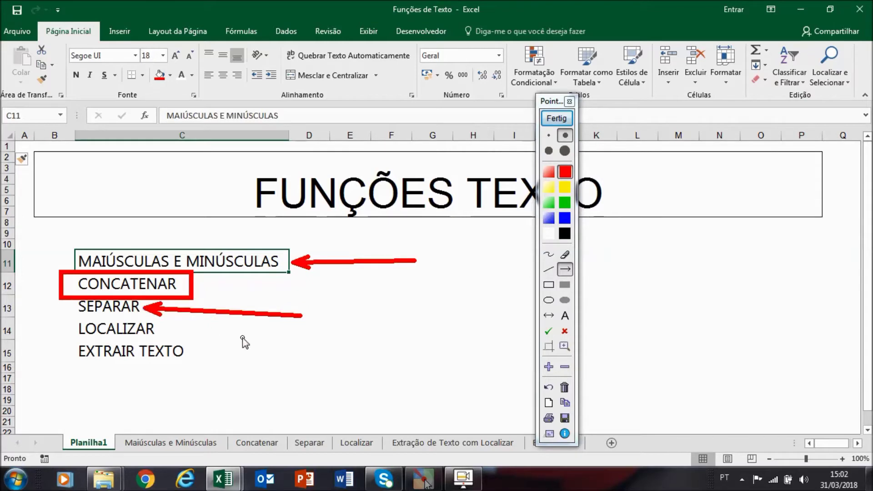
click(549, 285)
drag(61, 316, 171, 343)
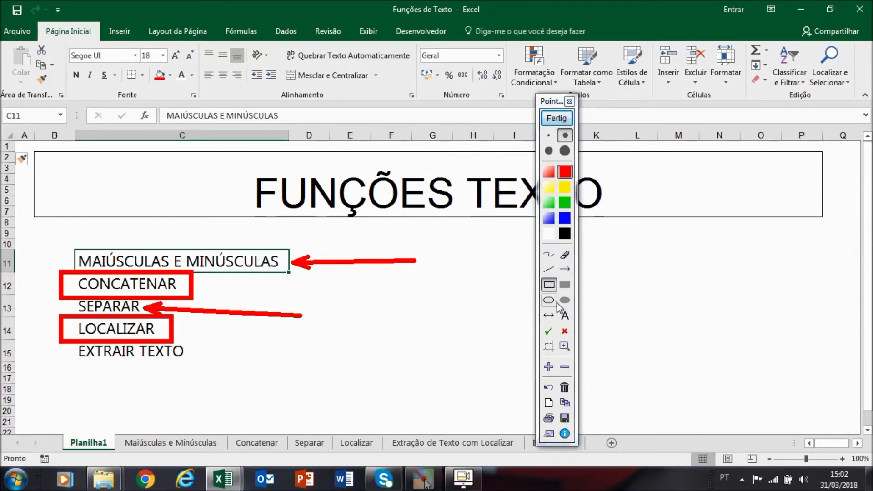
click(564, 272)
drag(310, 358, 193, 355)
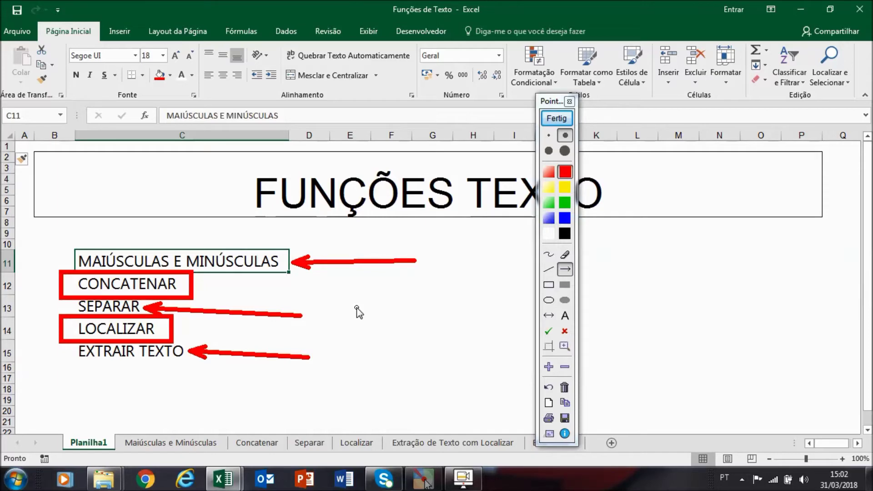
click(555, 119)
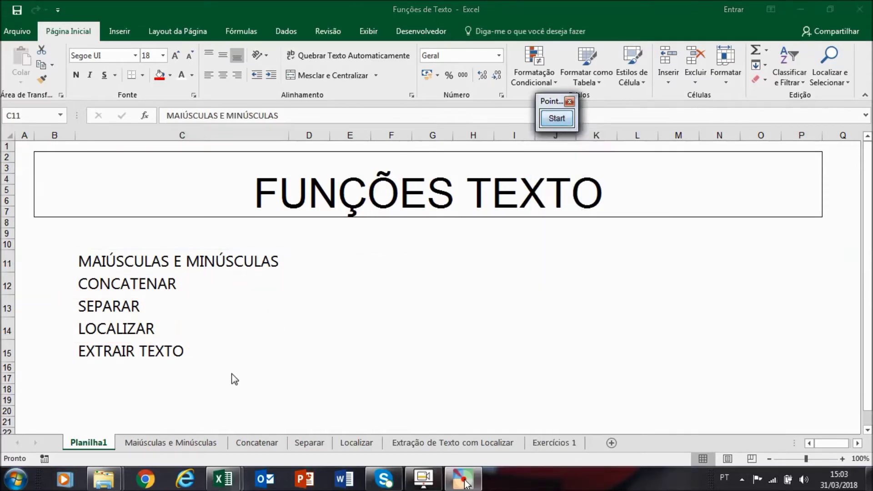
Open the Maiúsculas e Minúsculas sheet and go through the first data row, from Participantes to Primeira Maiúscula
click(184, 448)
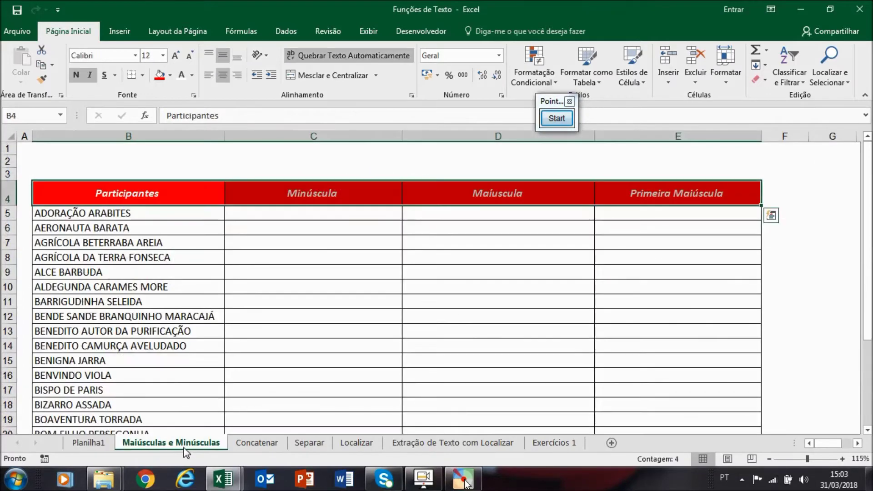
click(175, 216)
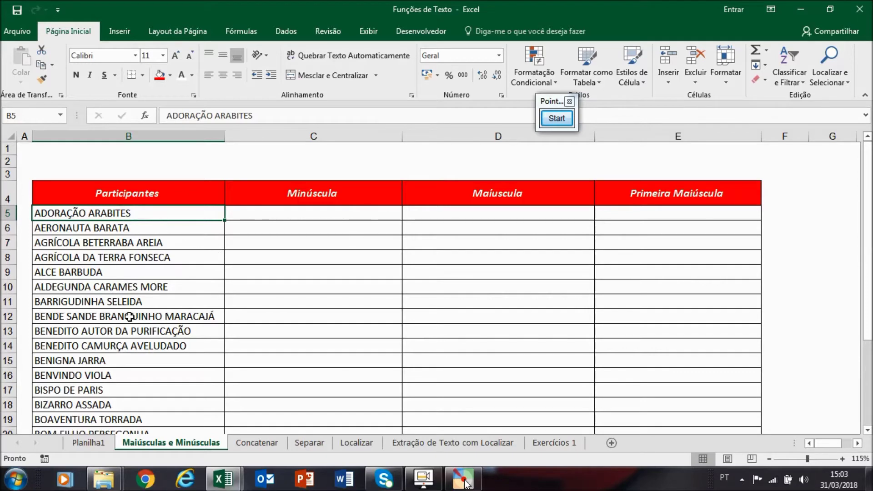
double_click(277, 219)
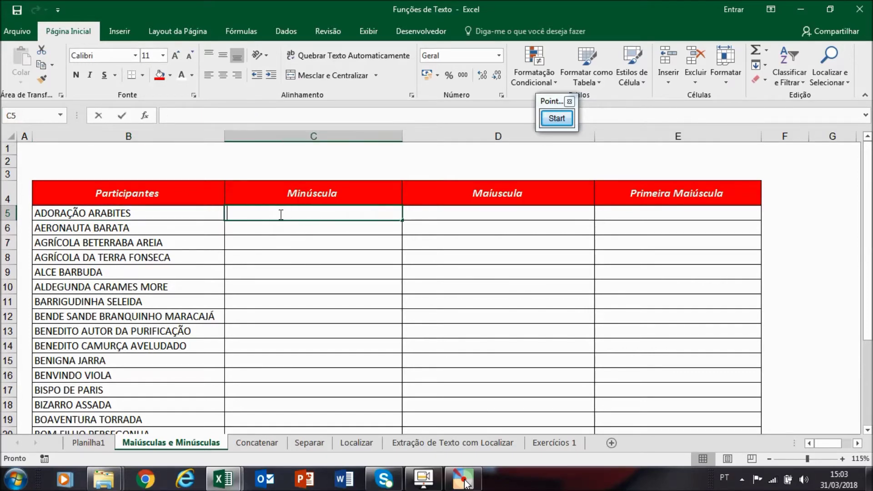
click(497, 219)
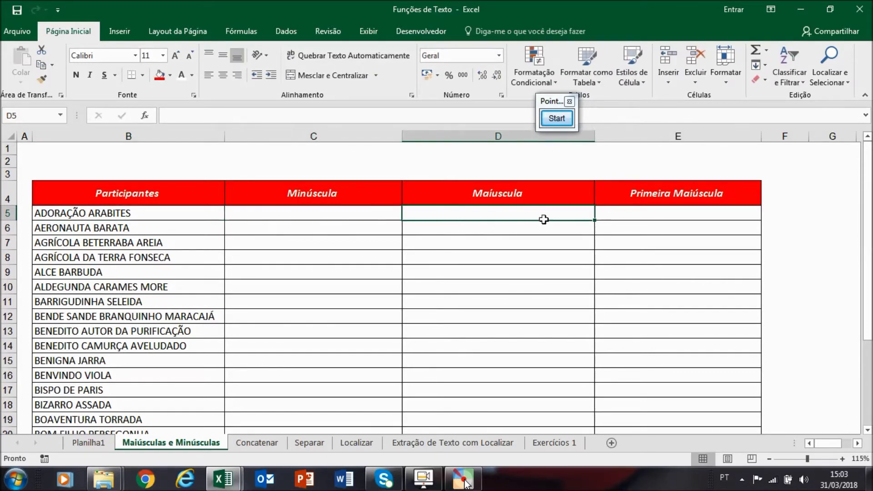
click(639, 216)
Enter =MINÚSCULA(B5) in C5 and fill the formula down the Minúscula column
click(387, 212)
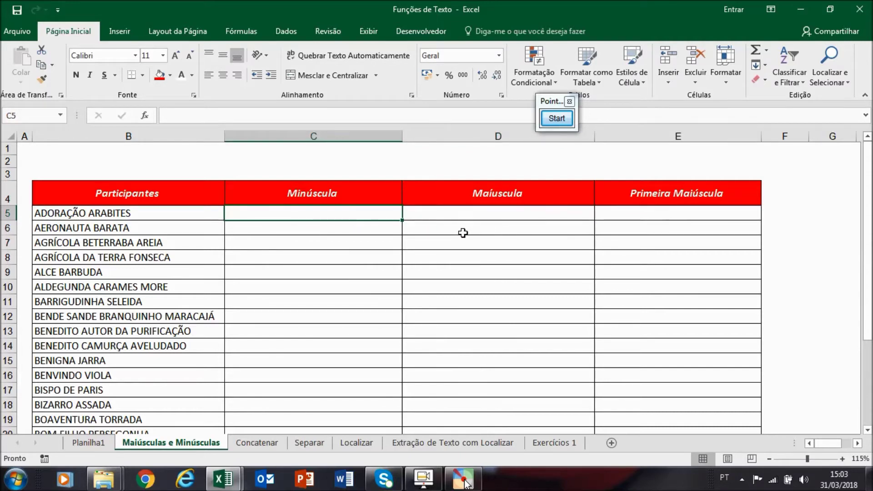
text(=mi)
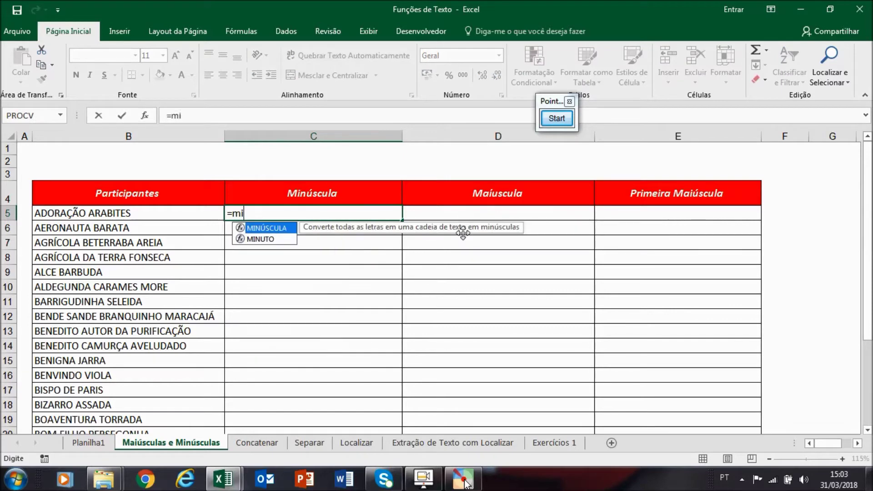
key(Tab)
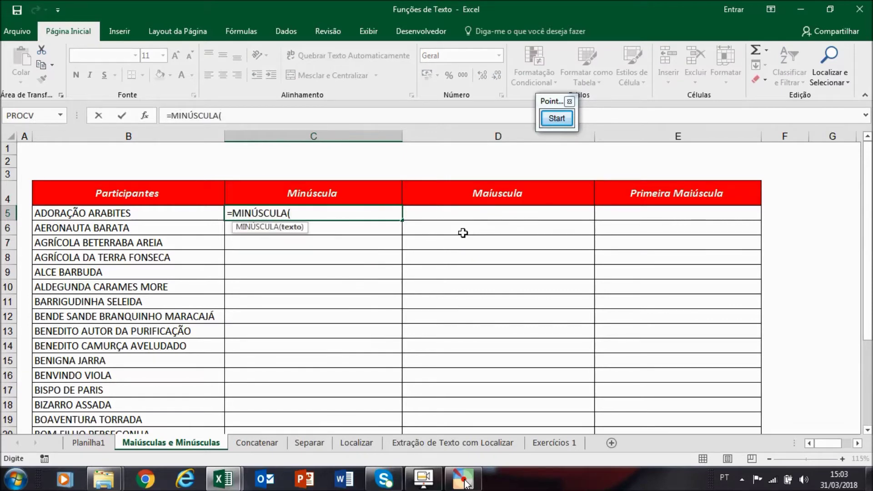
key(Left)
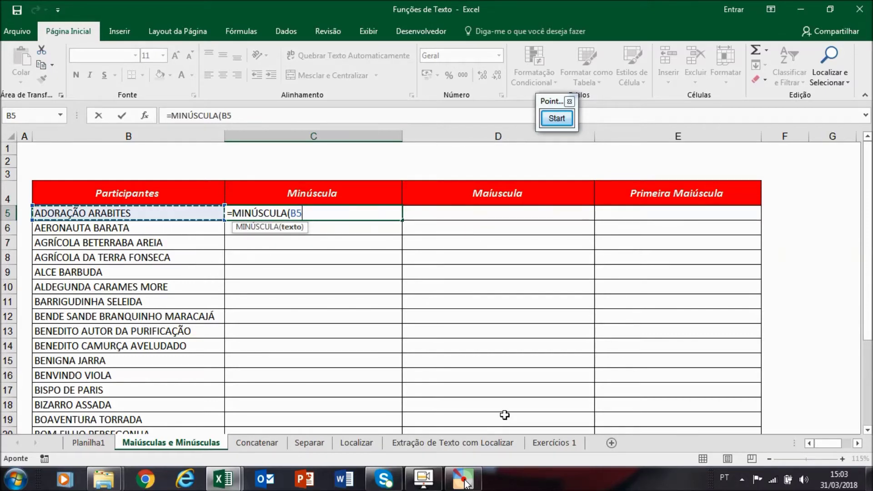
key(ctrl+Return)
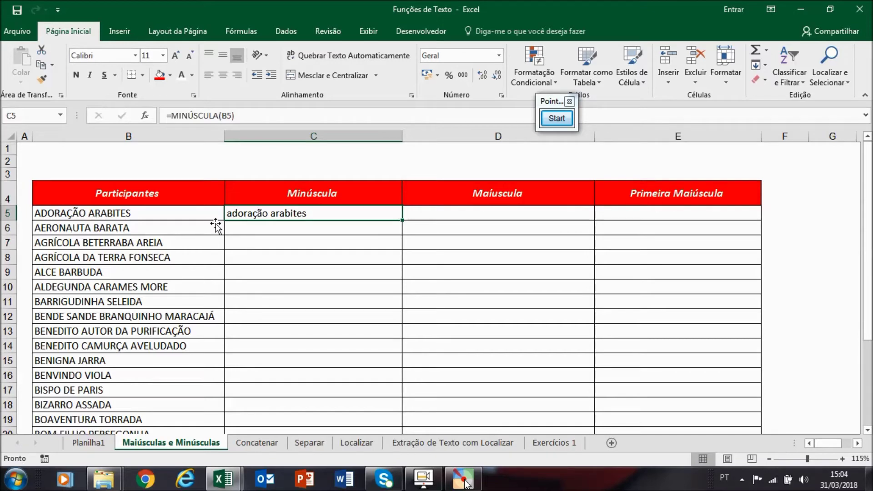
double_click(402, 222)
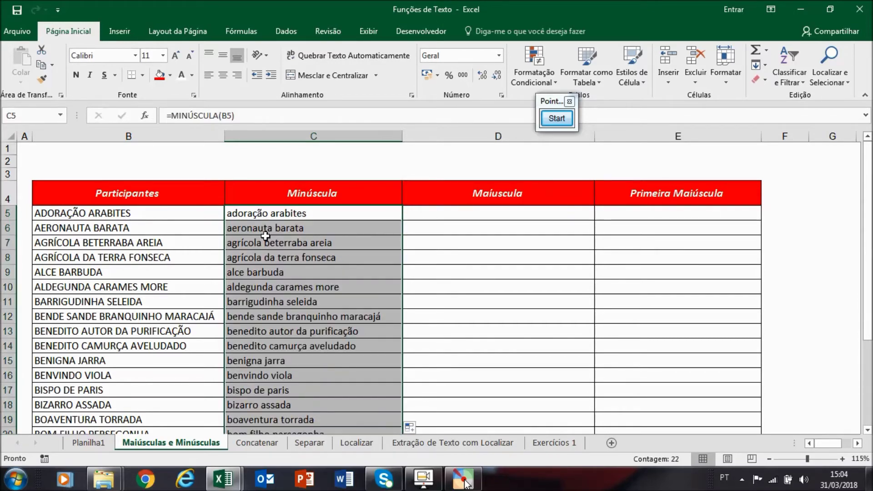
scroll(275, 261, down, 3)
scroll(275, 262, down, 1)
scroll(279, 279, up, 3)
Show the Minúscula column's formula as text in C3 with =FÓRMULATEXTO(C5)
click(301, 176)
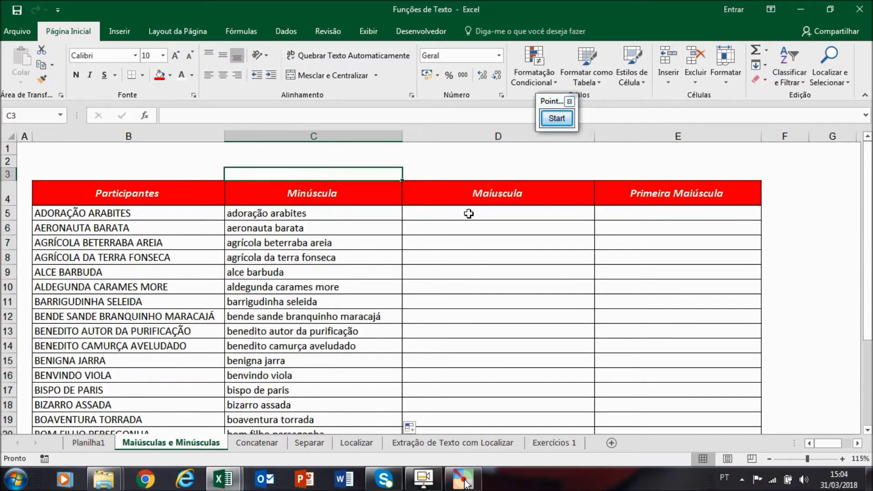
text(=FÓRMULATEXTO()
key(Down)
key(Down)
key(Return)
key(Up)
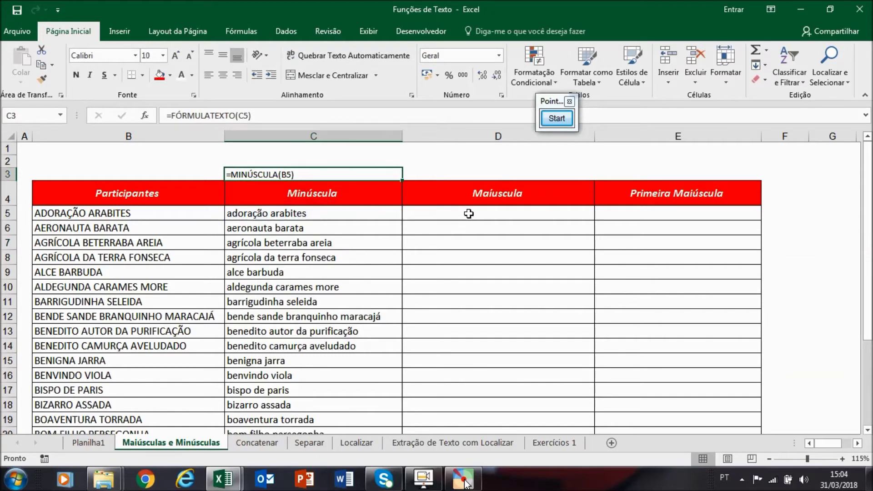
Frame the formula text in C3 with a red annotation rectangle and end the annotation
click(548, 122)
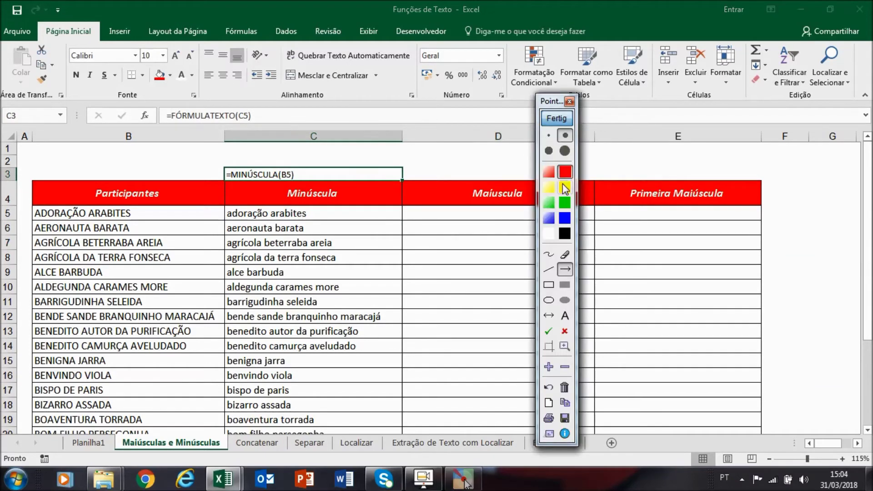
click(549, 284)
mouse_move(214, 155)
mouse_down()
mouse_move(314, 177)
mouse_move(412, 180)
mouse_up()
click(557, 118)
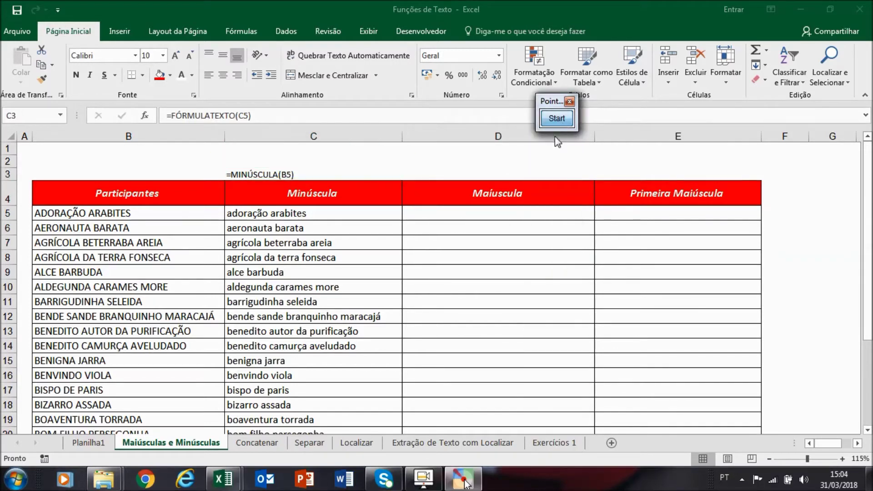
Enter =MAIÚSCULA(B5) in D5 and fill the formula down the Maíuscula column
click(482, 210)
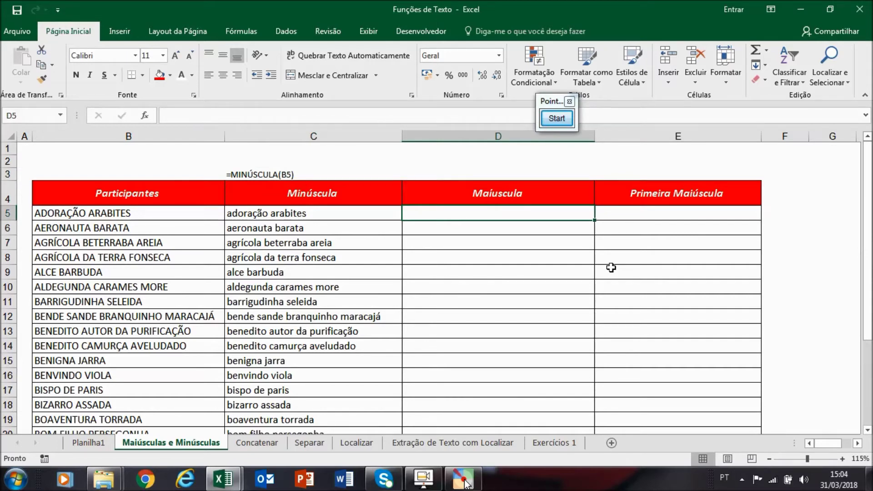
key(Left)
key(Left)
key(Right)
key(Right)
text(=m)
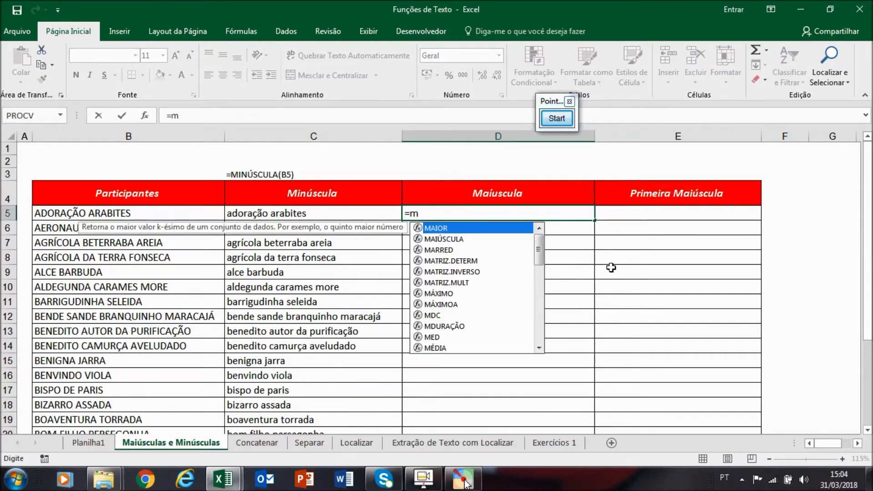
text(a)
key(Down)
key(Tab)
key(Left)
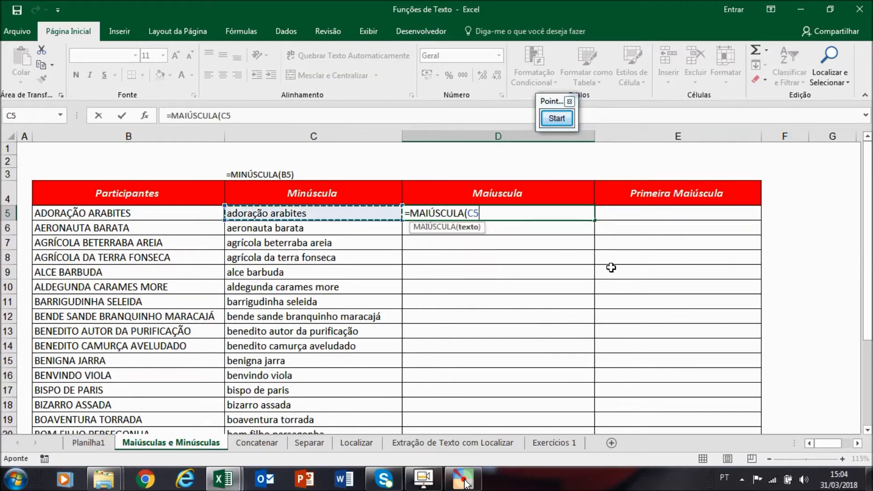
key(Left)
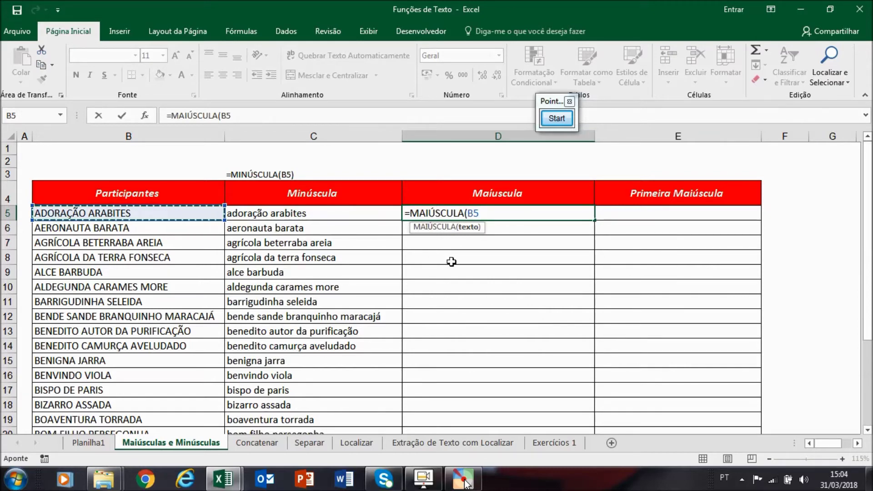
key(Return)
click(564, 212)
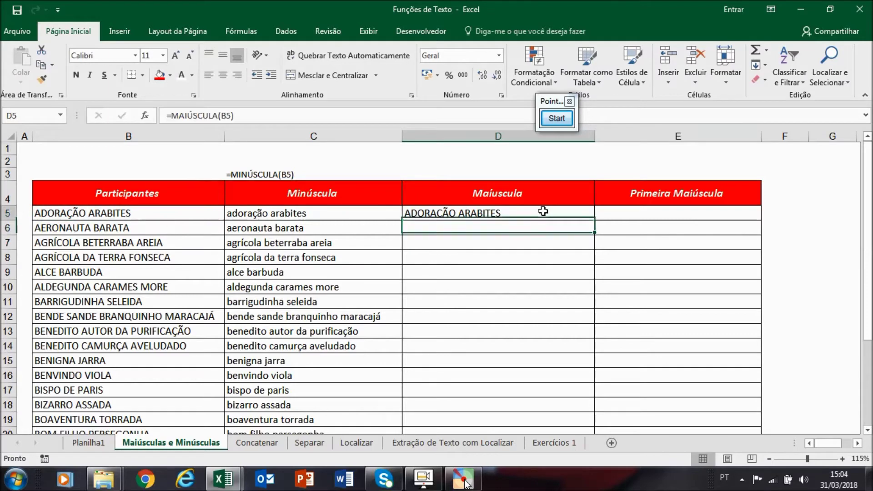
double_click(593, 222)
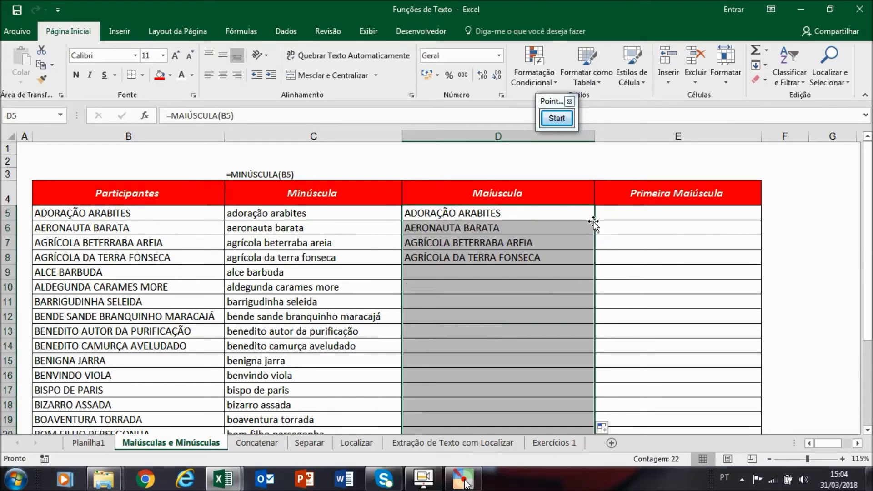
Show the Maíuscula column's formula as text in D3 with =FÓRMULATEXTO(D5)
click(655, 213)
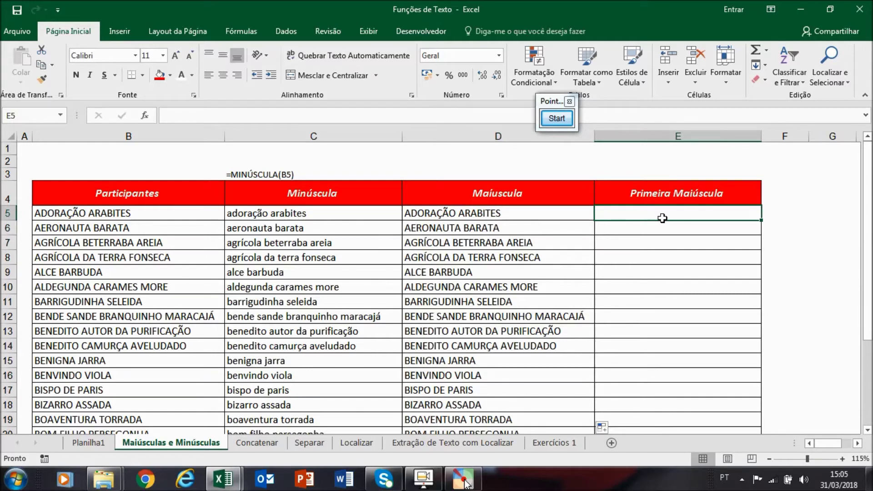
key(Up)
key(Up)
key(Left)
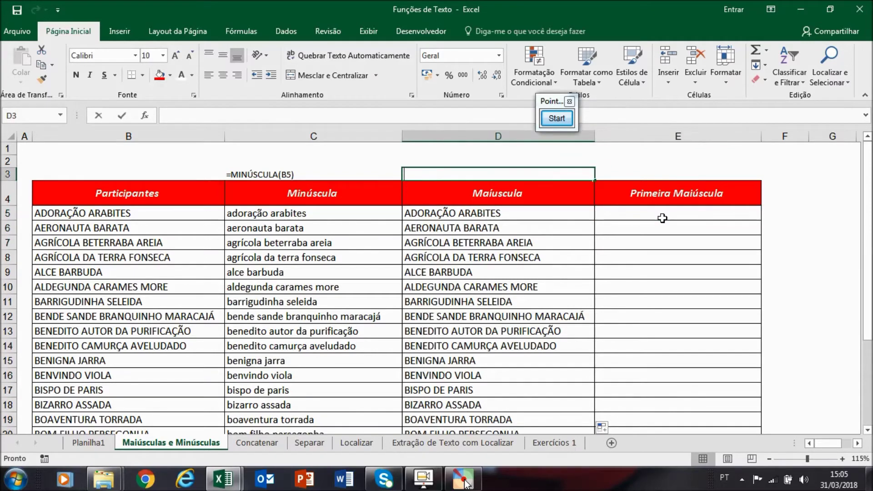
text(=FÓ)
key(Tab)
key(Down)
key(Down)
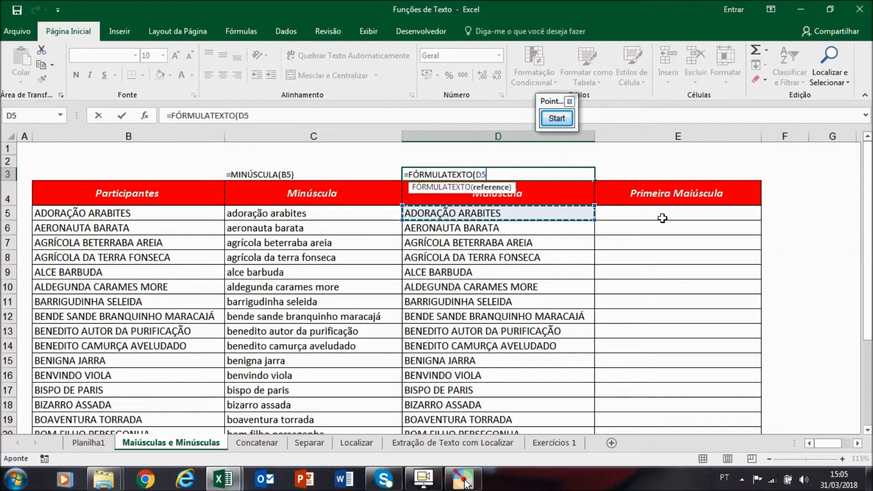
text())
key(Return)
key(Down)
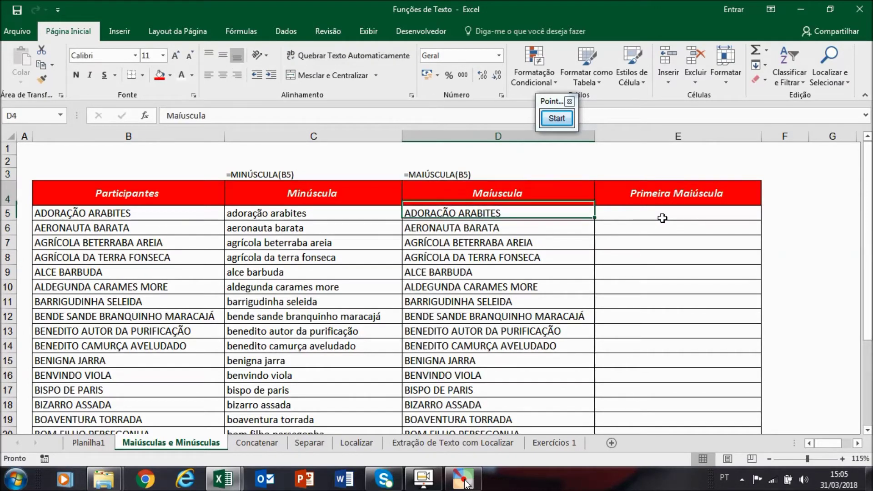
Enter =PRI.MAIÚSCULA(B5) in E5 under the Primeira Maiúscula header
key(Up)
key(Up)
key(Left)
key(Right)
key(Right)
click(662, 218)
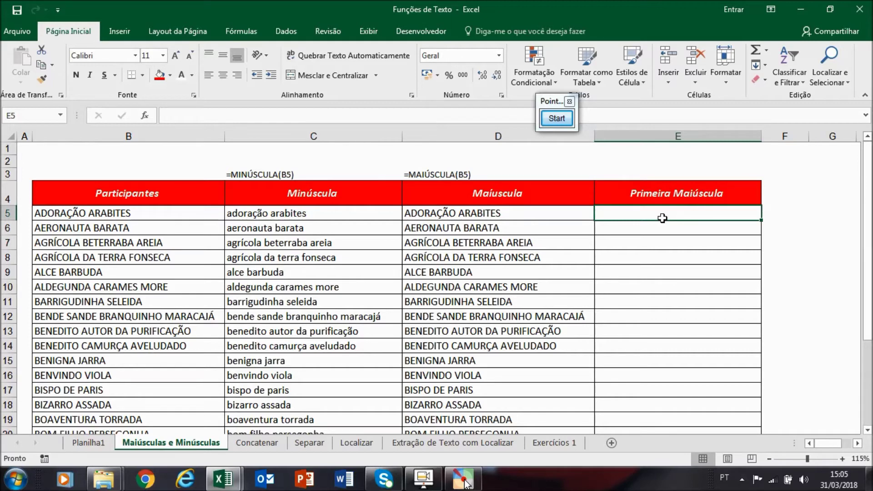
text(=)
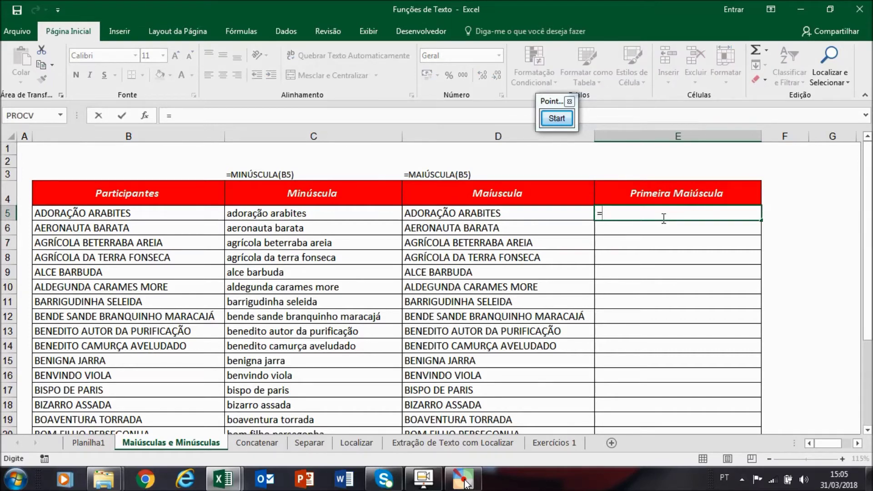
text(pri)
key(Tab)
key(Left)
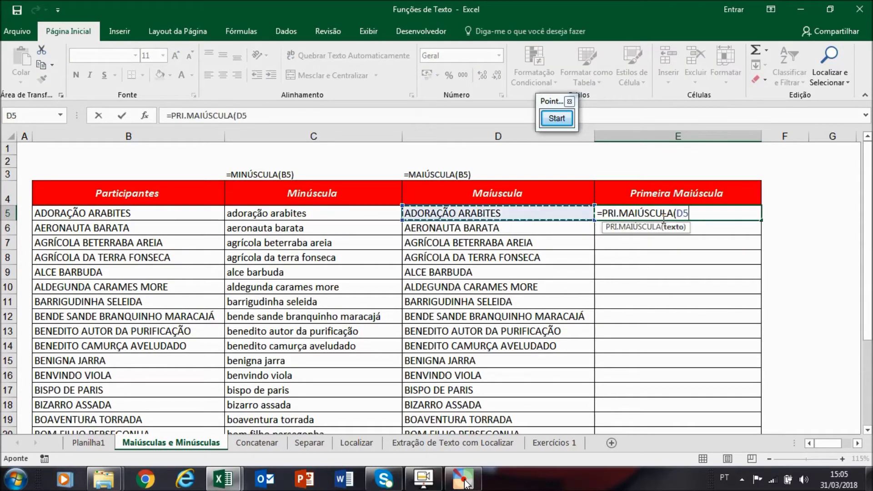
key(Left)
key(Left)
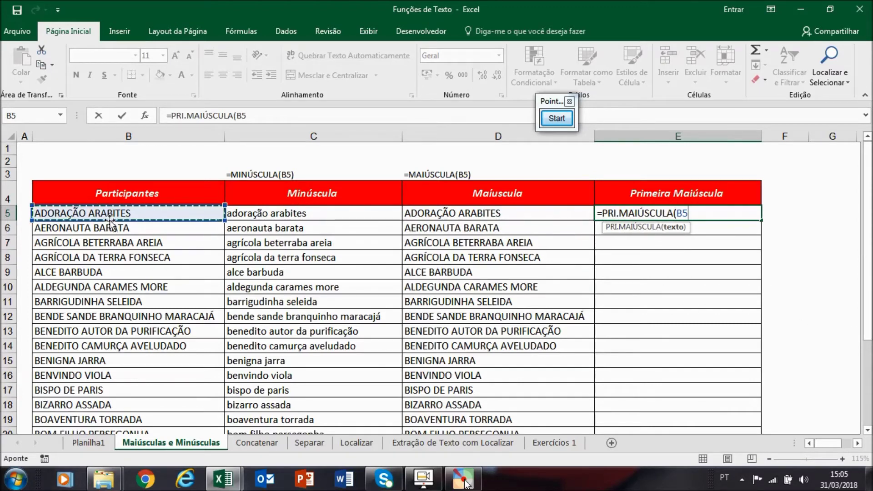
key(Return)
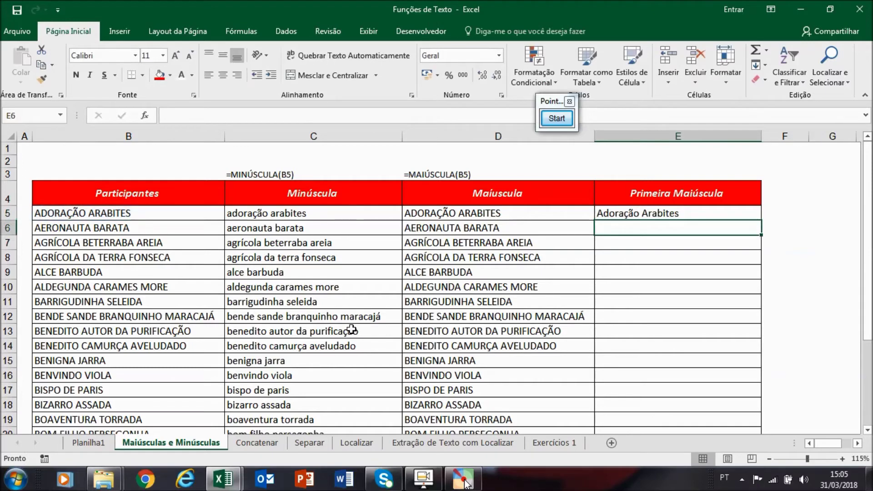
Frame the first word in E5 with a red annotation rectangle, point a red arrow at the second word, and end the annotation
click(556, 118)
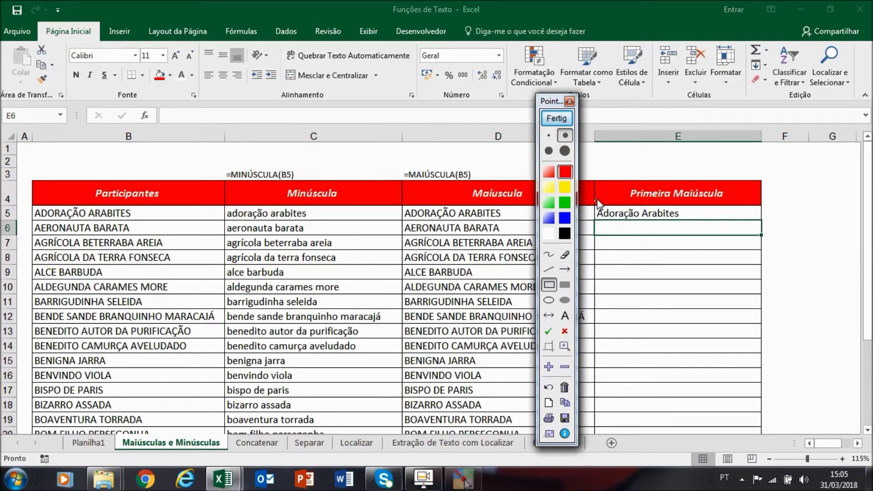
drag(593, 207, 641, 222)
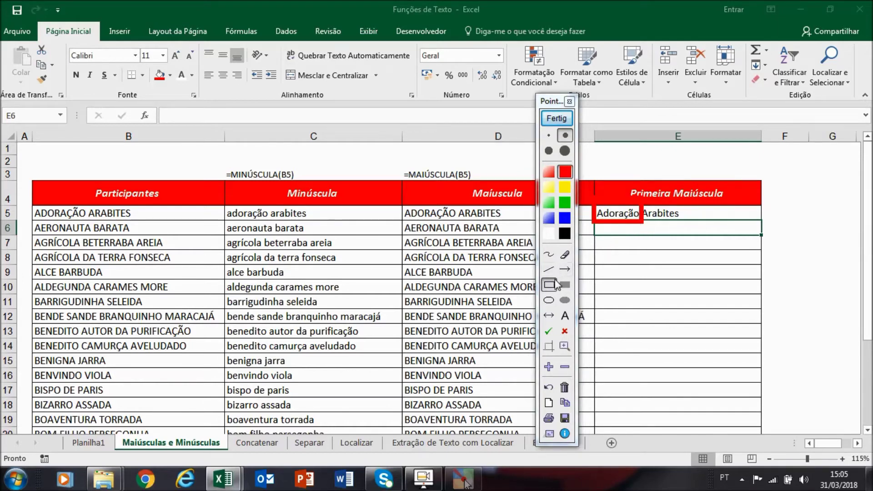
click(571, 272)
drag(757, 215, 688, 218)
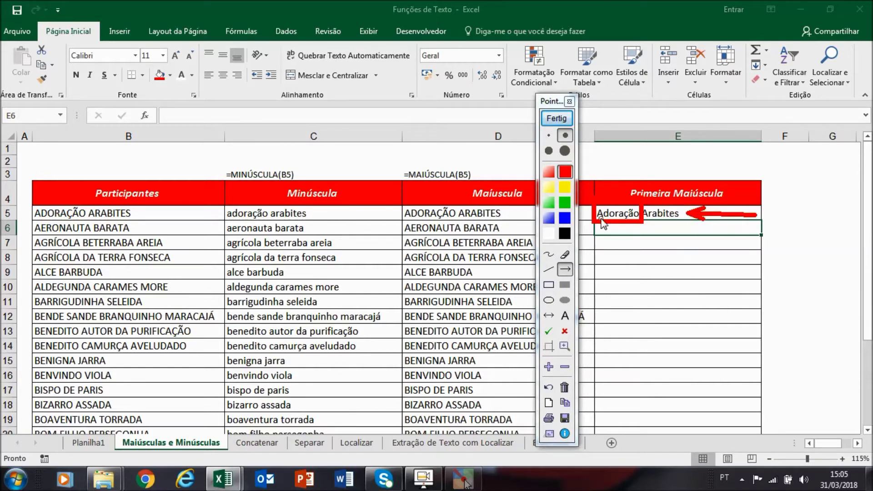
click(558, 118)
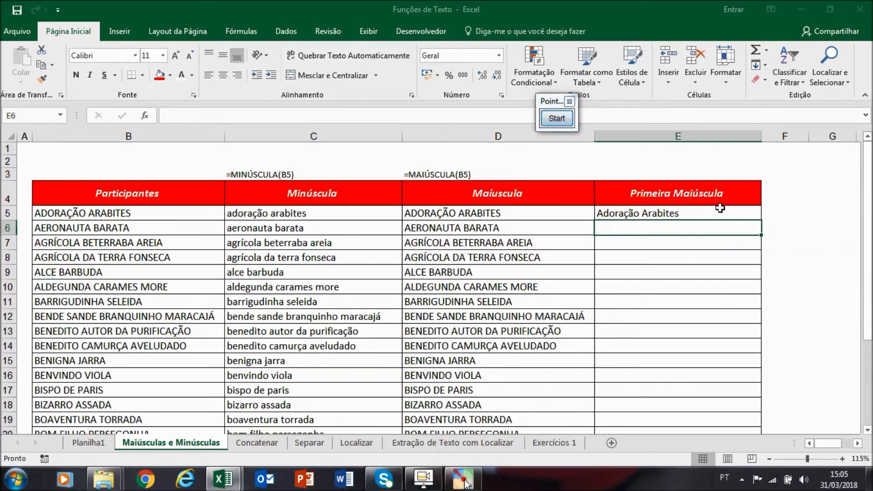
Fill the E5 formula down the Primeira Maiúscula column and show it as text in E3 with =FÓRMULATEXTO(E5)
click(746, 215)
double_click(761, 220)
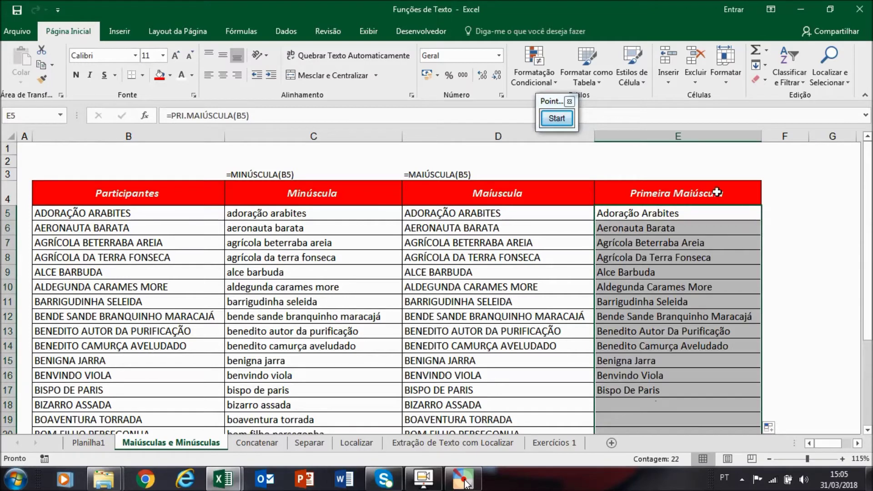
click(634, 172)
double_click(634, 170)
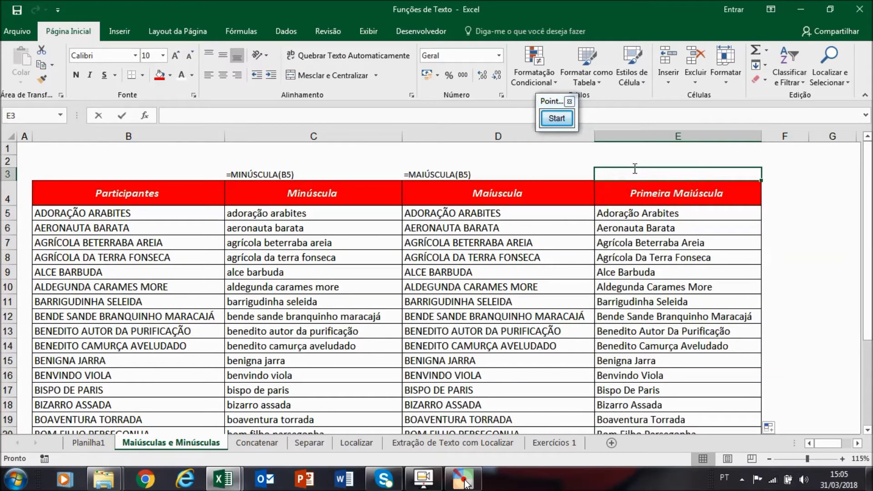
text(=ro)
key(BackSpace)
key(BackSpace)
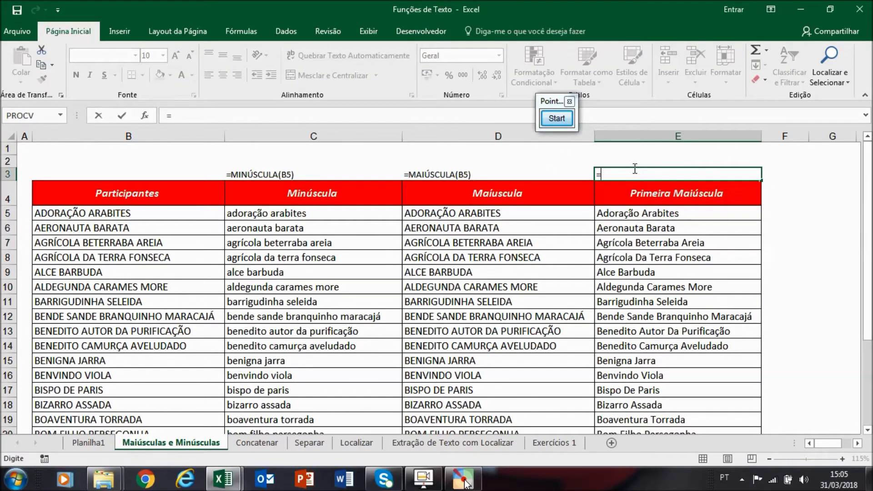
text(dó)
key(BackSpace)
key(BackSpace)
text(f)
text(o)
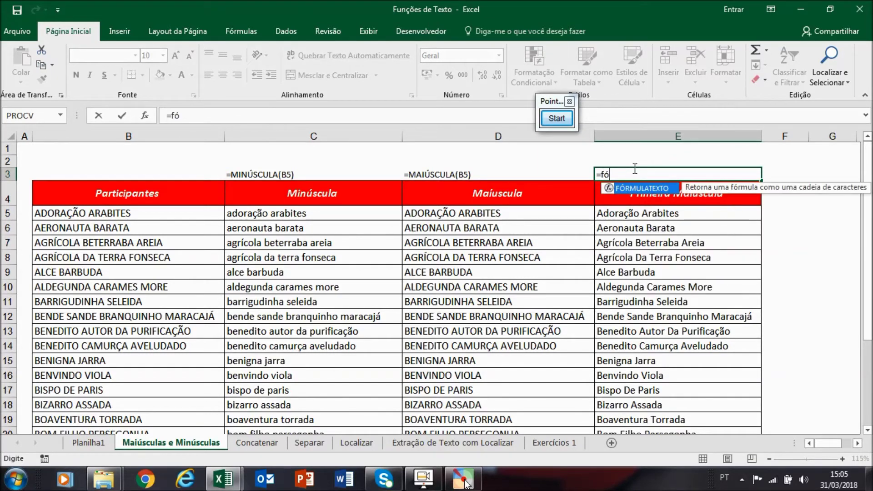
key(Tab)
key(Down)
key(Down)
key(Return)
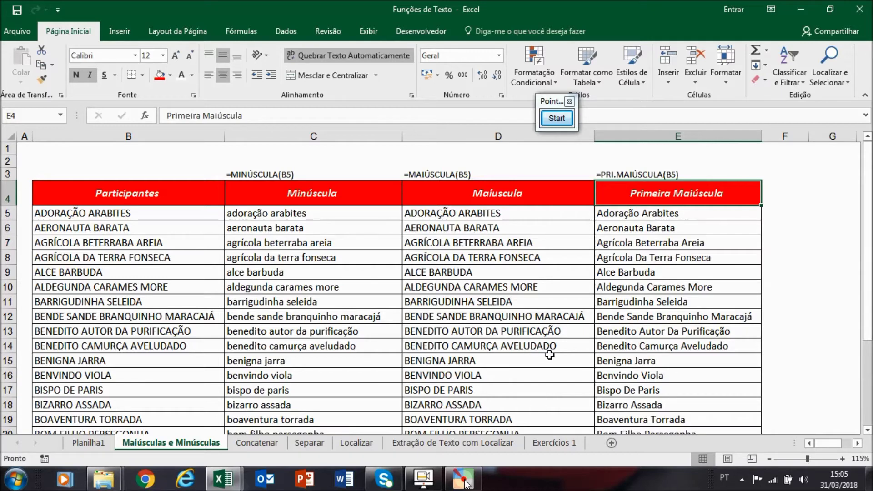
click(660, 214)
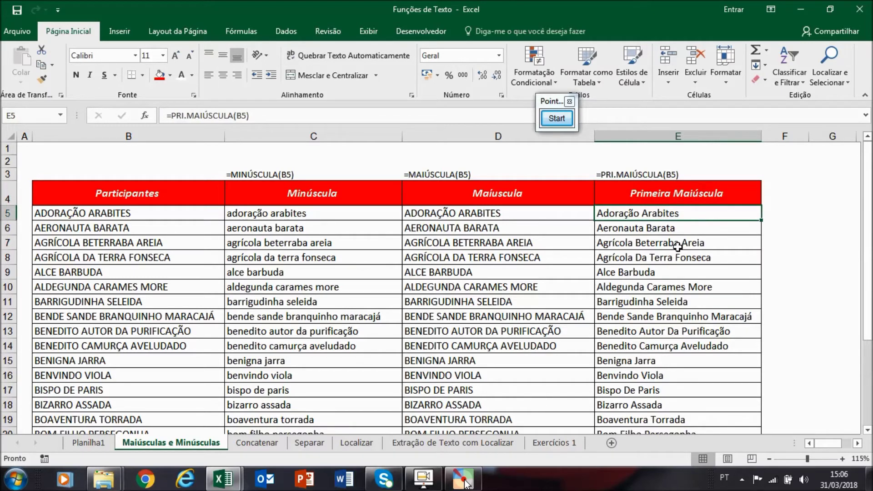
Clear the existing Nome Completo entries in D5:D9 on the Concatenar sheet
click(246, 444)
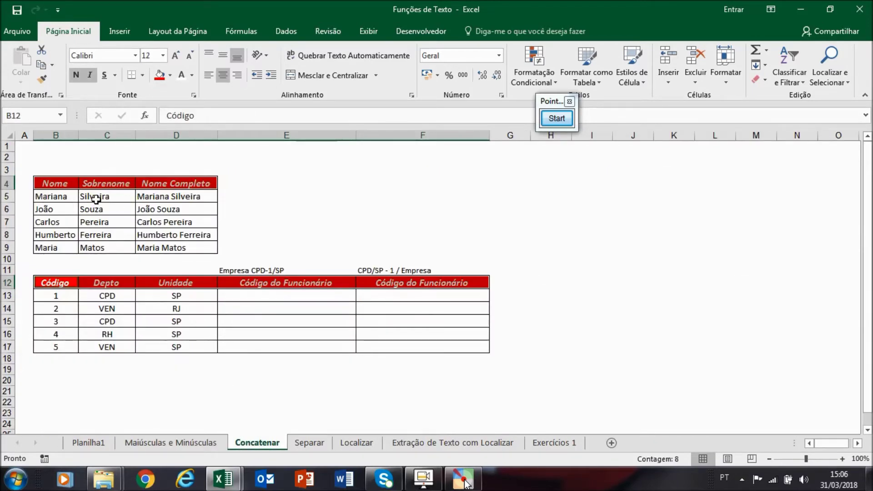
drag(184, 198, 179, 247)
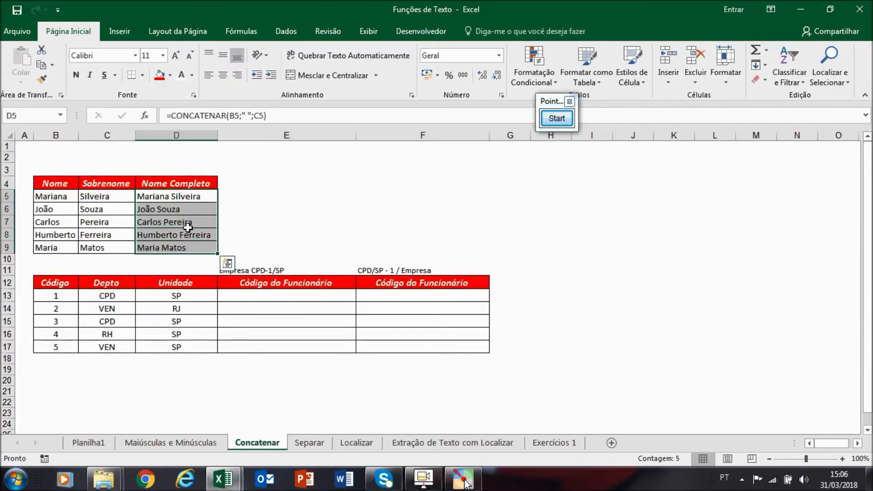
key(Delete)
click(183, 194)
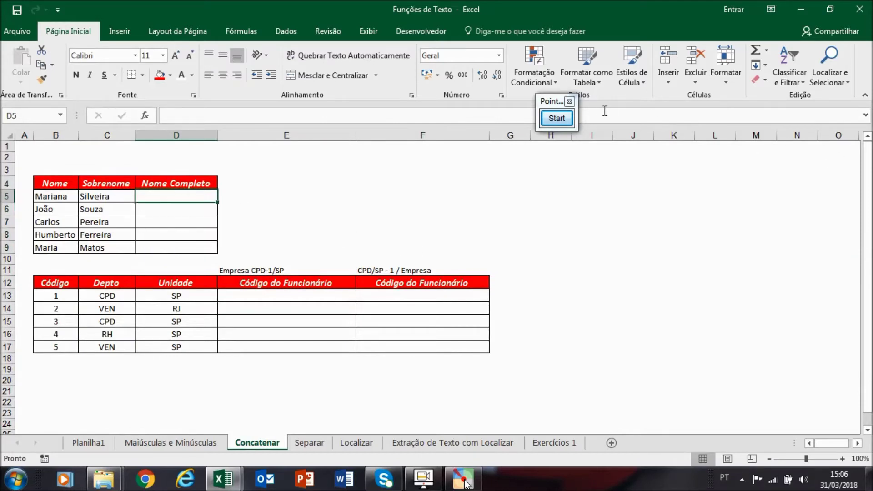
Draw red annotation arrows to the Nome header, the Sobrenome header and cell D5, and end the annotation
click(557, 118)
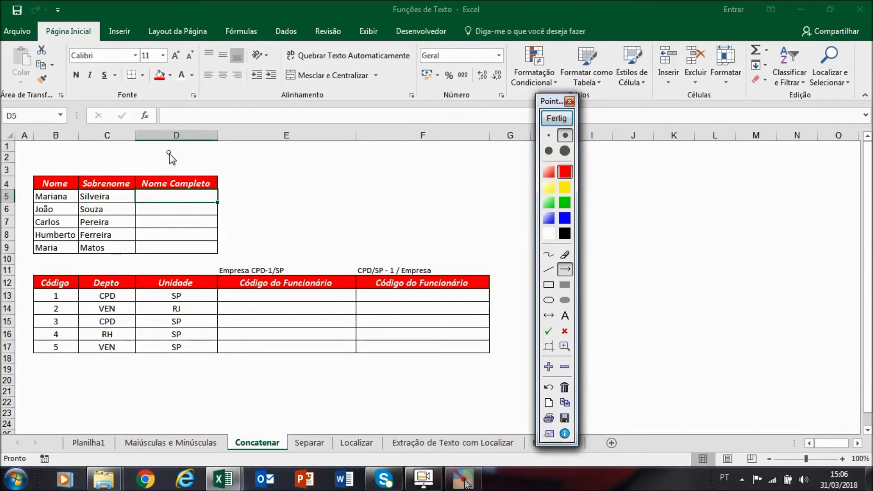
mouse_move(53, 136)
mouse_down()
mouse_move(54, 184)
mouse_move(55, 176)
mouse_up()
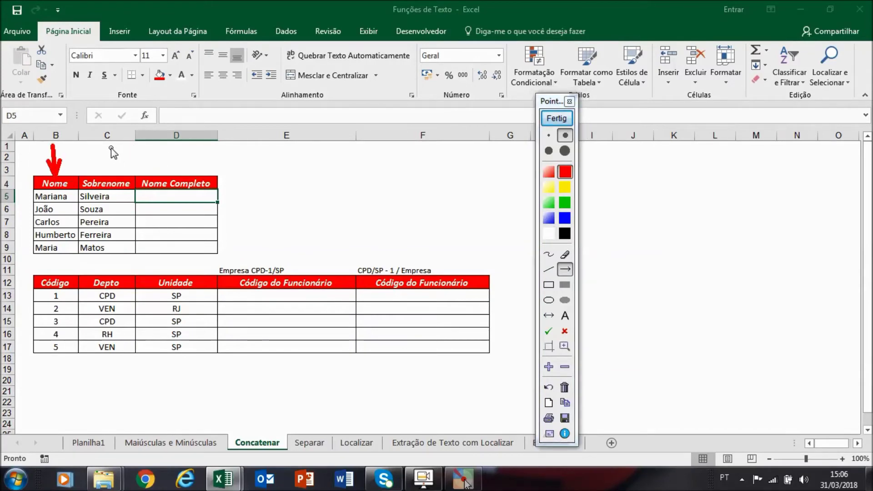
drag(110, 146, 109, 176)
drag(318, 199, 224, 203)
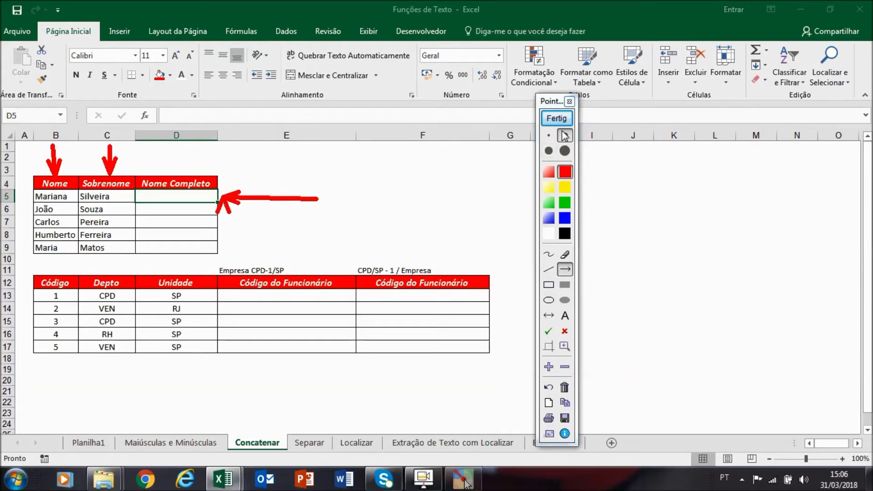
click(556, 119)
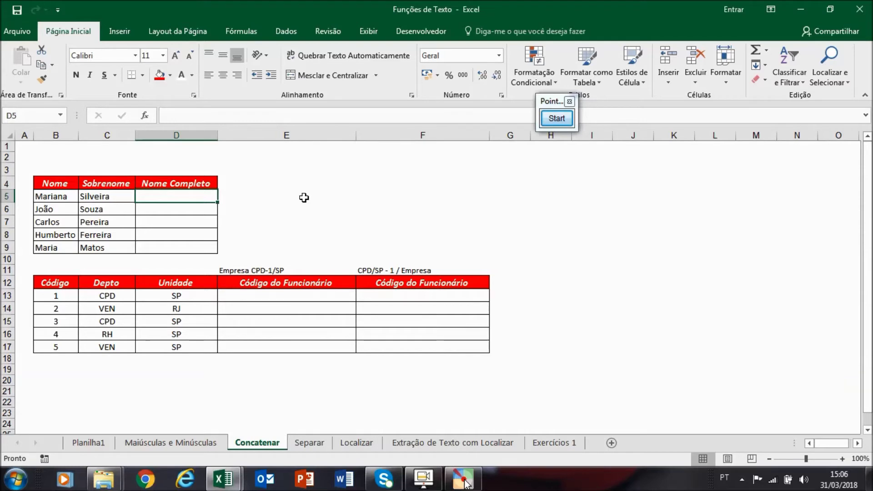
Enter =CONCATENAR(B5;C5) in D5 to join the first name and surname without a separator
text(=con)
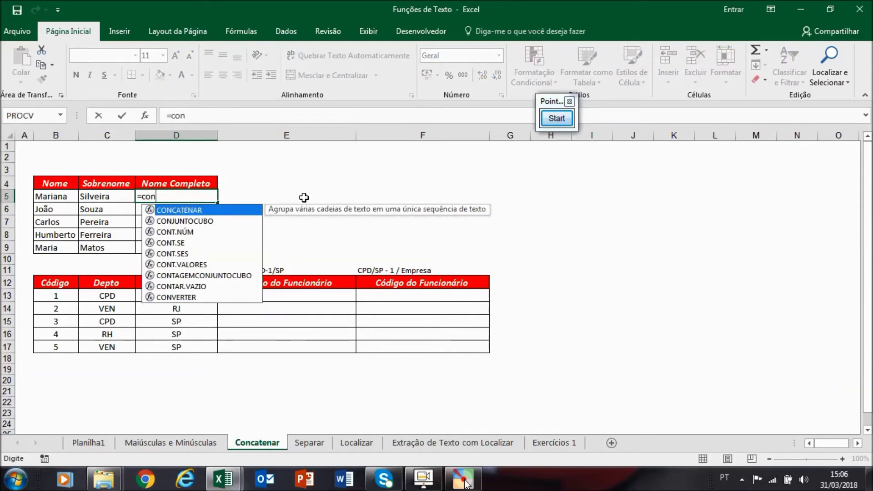
key(Tab)
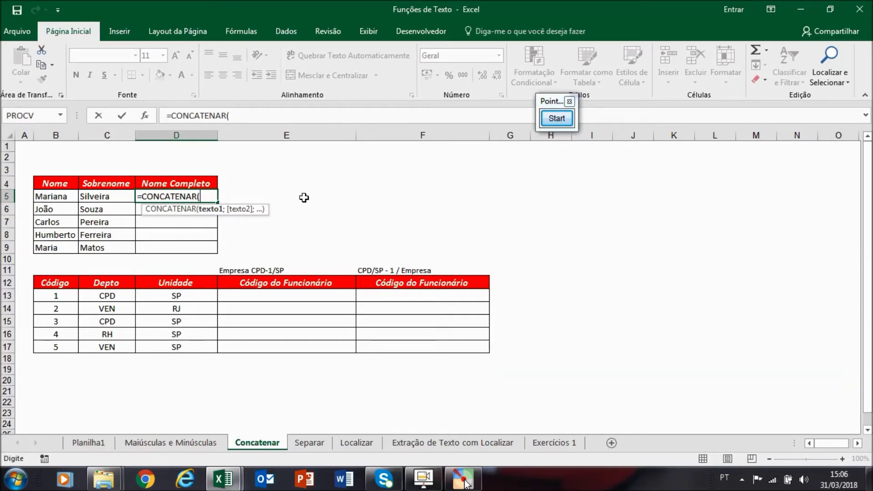
key(Left)
key(Left)
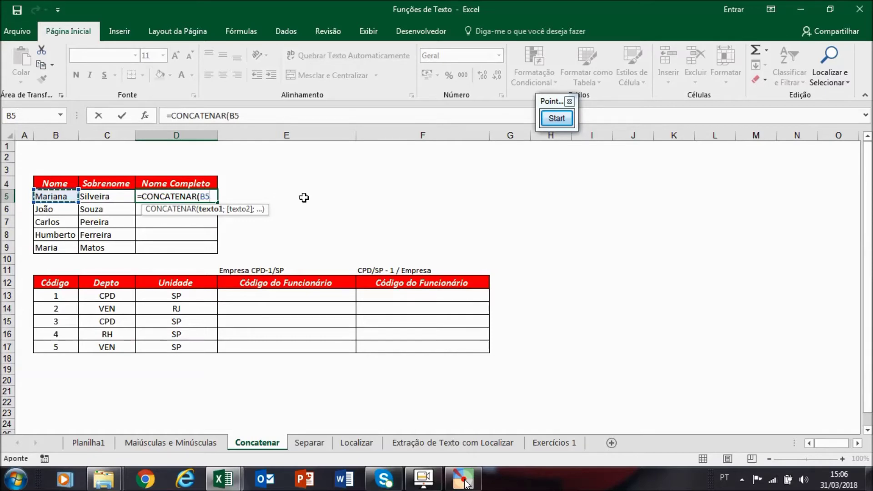
text(;)
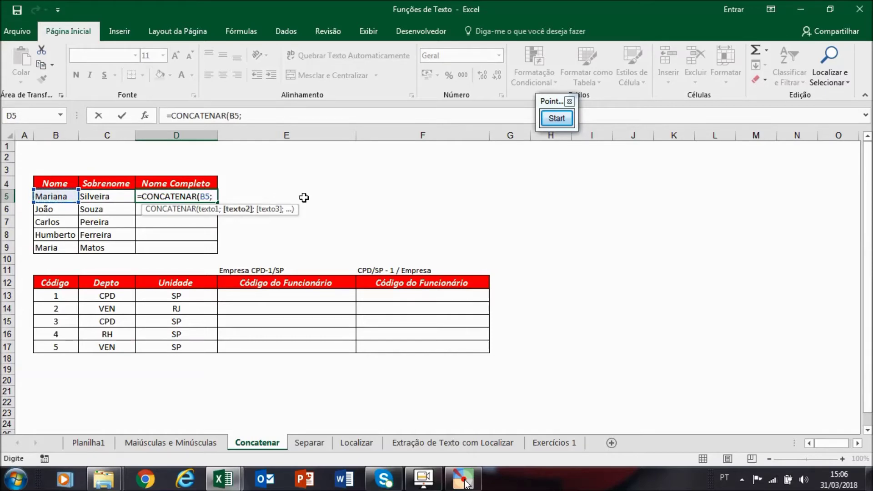
text(C5)
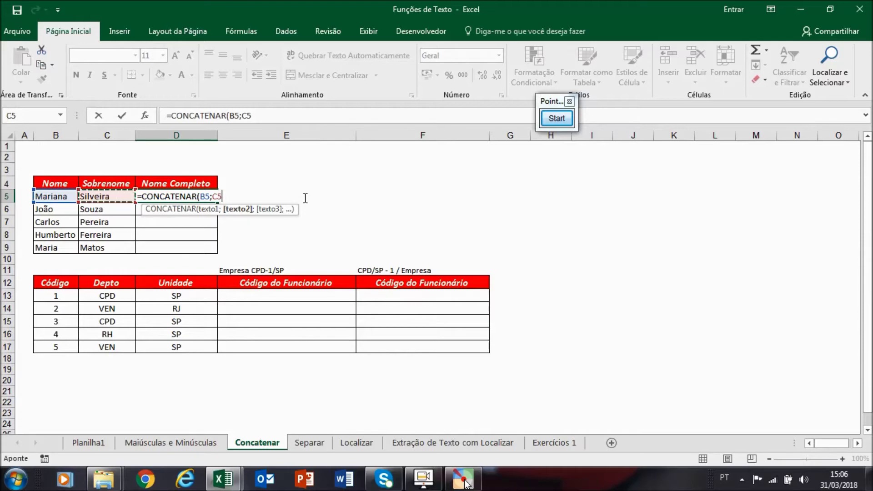
key(Return)
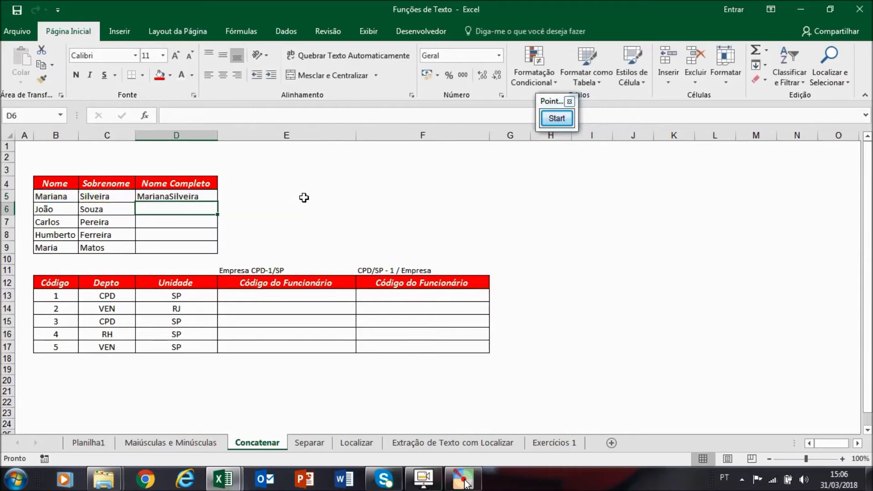
Clear the CONCATENAR formula from D5
click(163, 196)
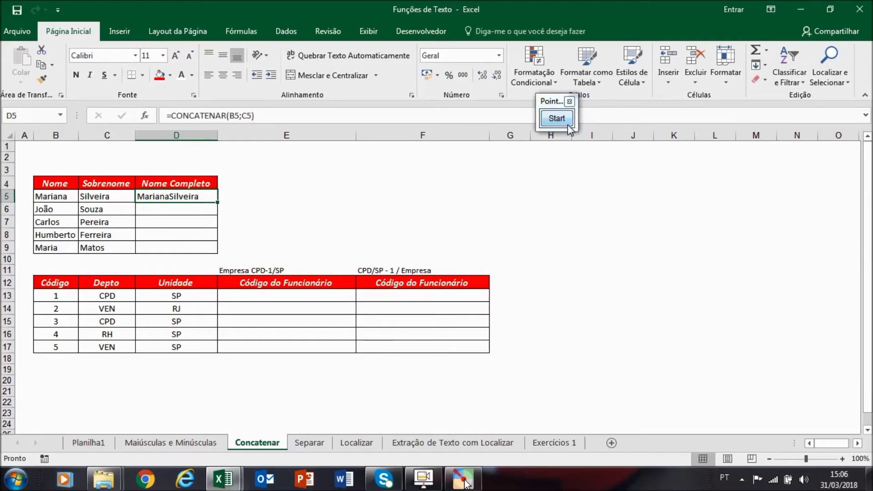
click(557, 118)
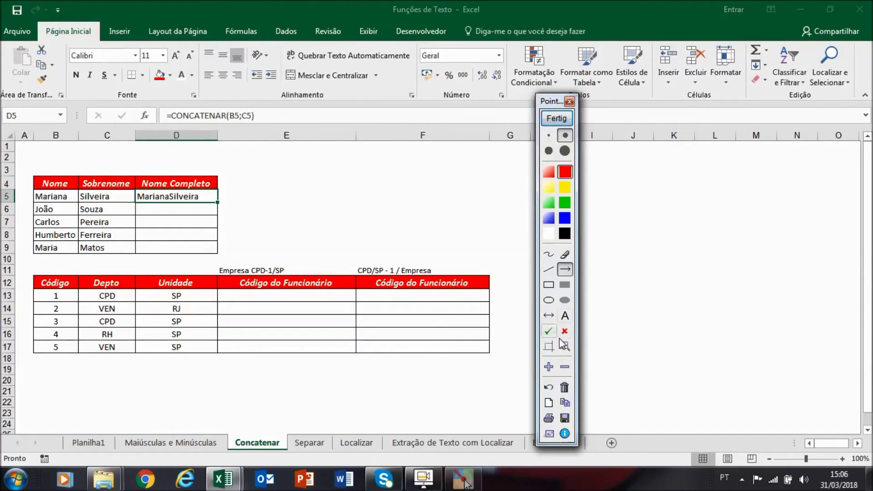
click(557, 118)
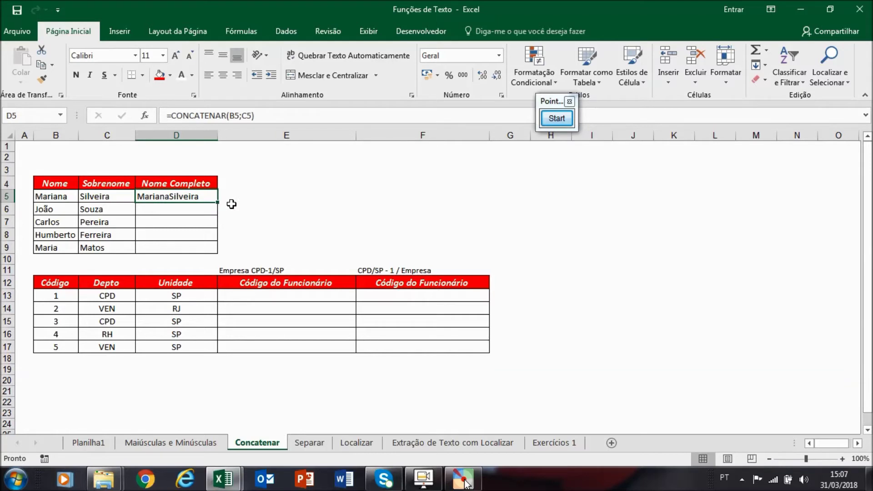
key(Delete)
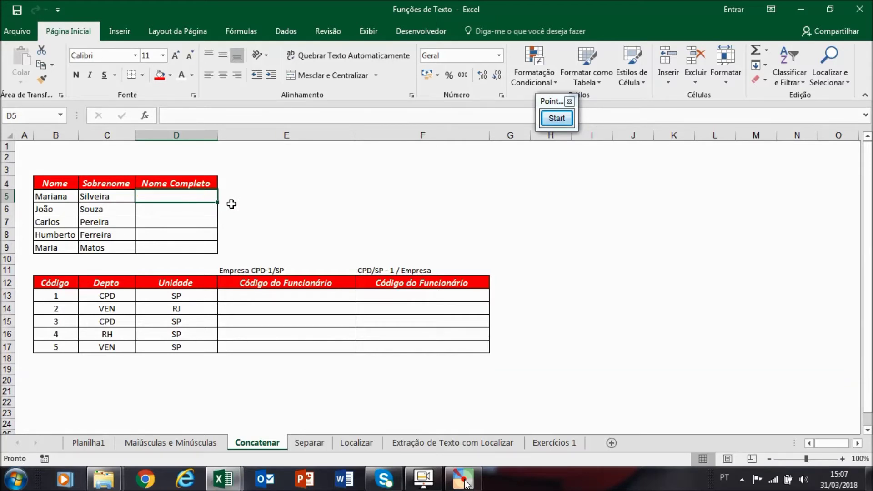
Enter =CONCATENAR(B5;" ";C5) in D5 to join the first name and surname with a space between them
text(=conc)
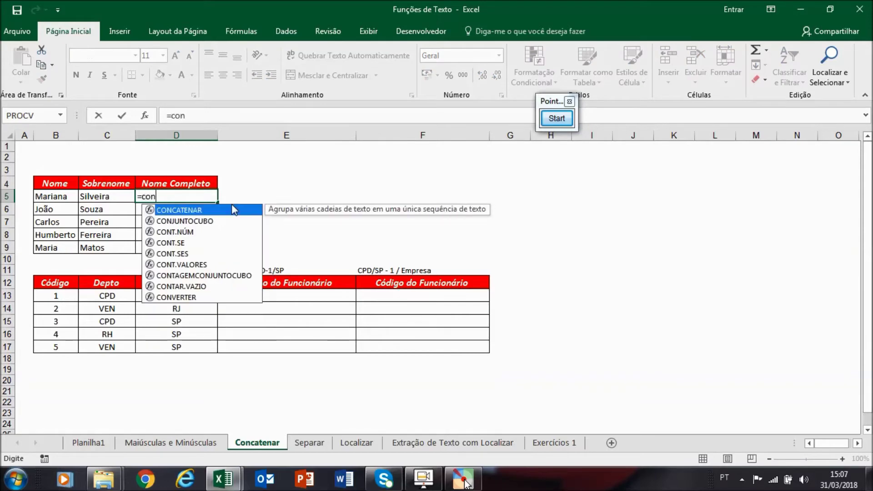
key(Tab)
key(Left)
key(Left)
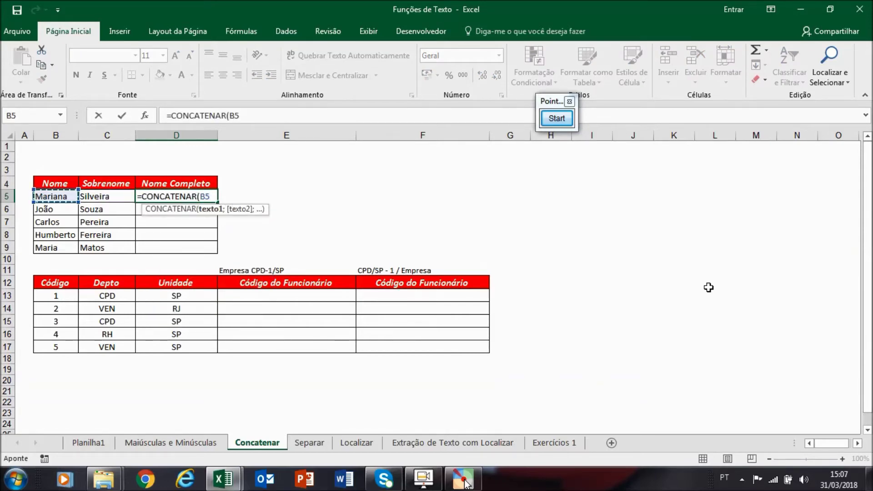
text(;)
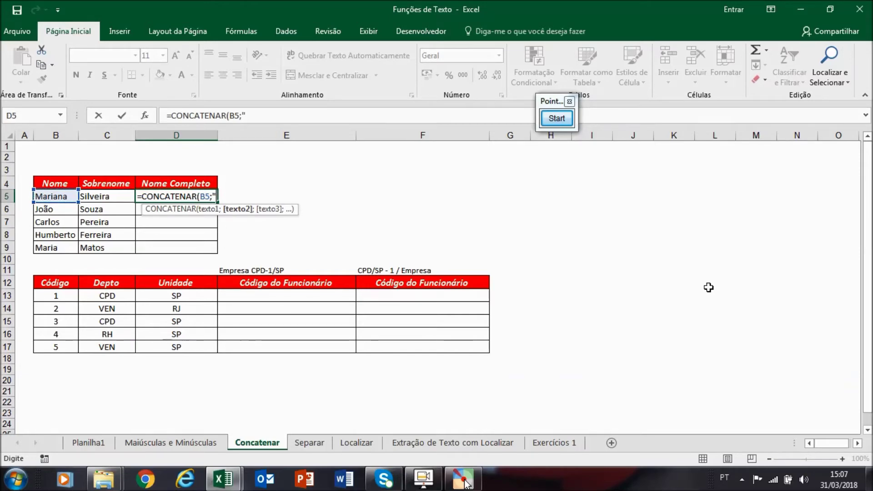
text(" ";)
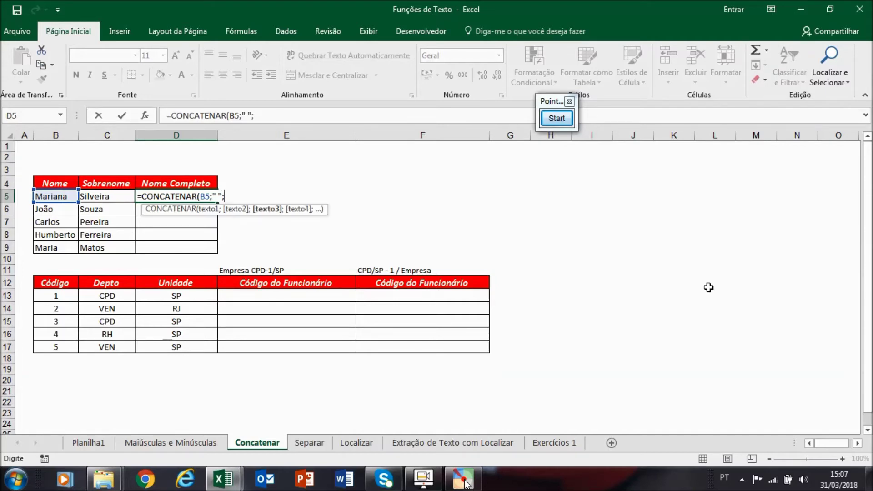
key(Left)
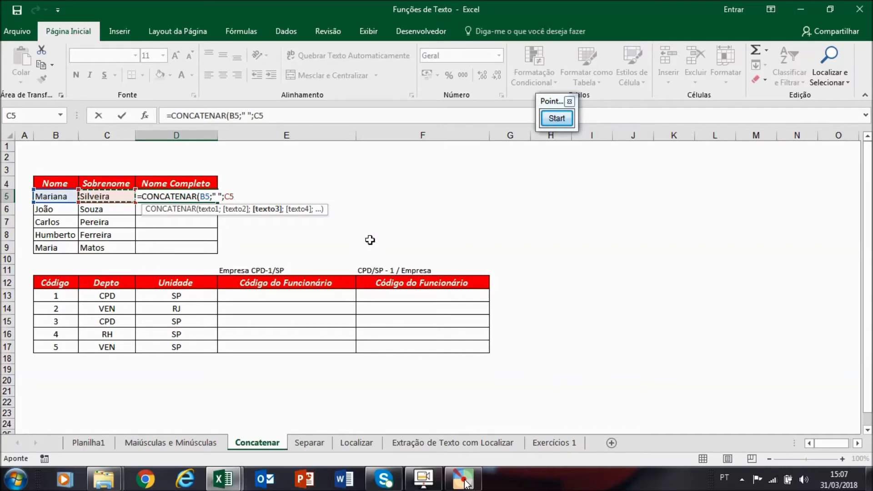
key(Return)
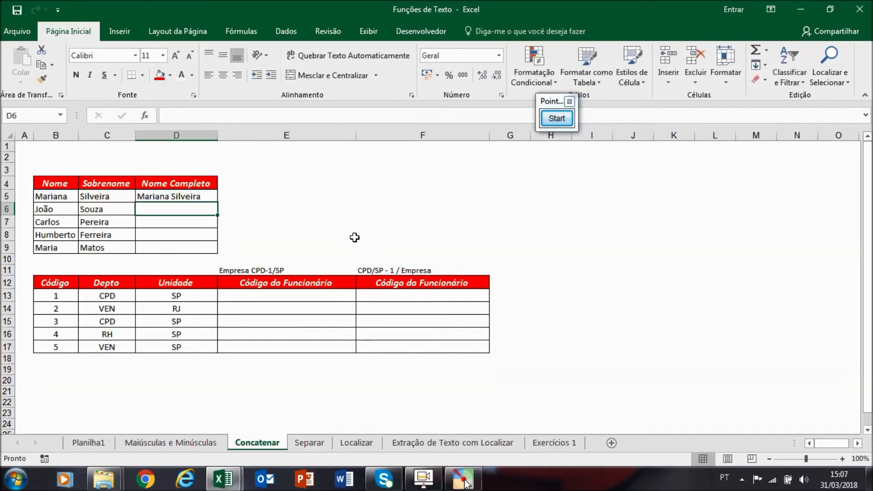
Mark the full name in D5 with a green check annotation beside the cell, and end the annotation
click(213, 196)
click(556, 118)
click(548, 331)
click(231, 193)
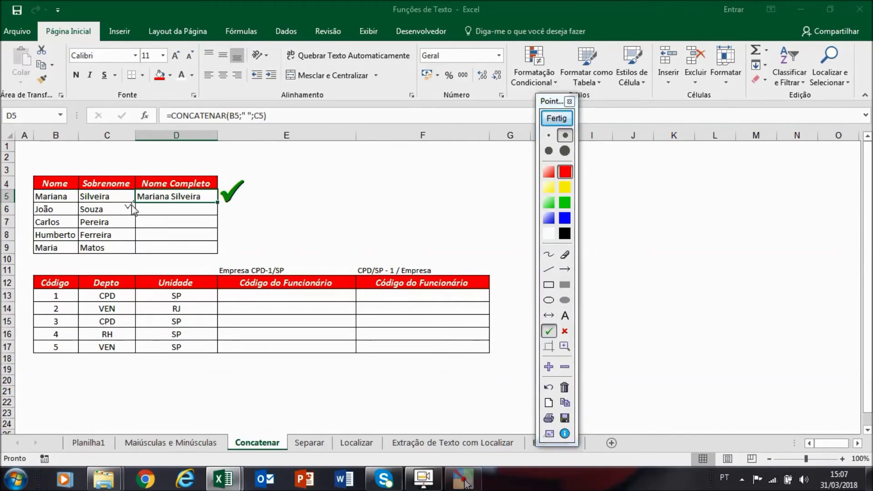
click(569, 102)
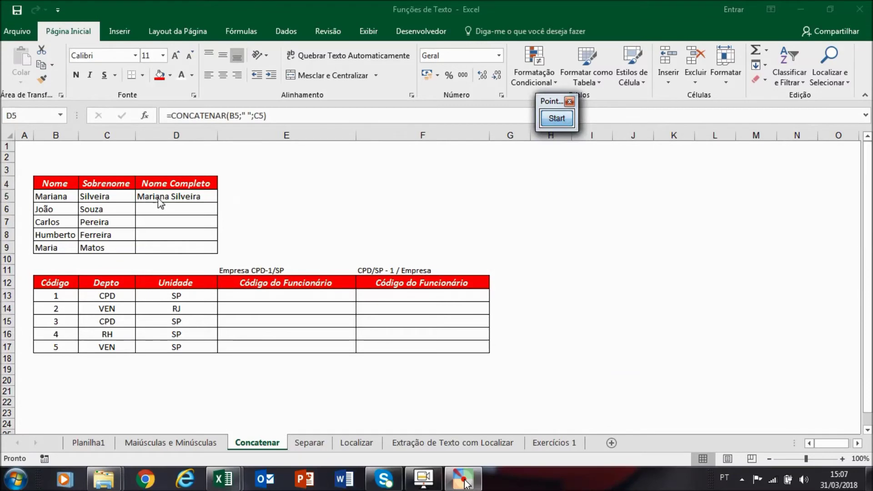
Copy the CONCATENAR formula from D5 down through D9 and check the copied formula in D6
drag(220, 203, 207, 253)
click(197, 211)
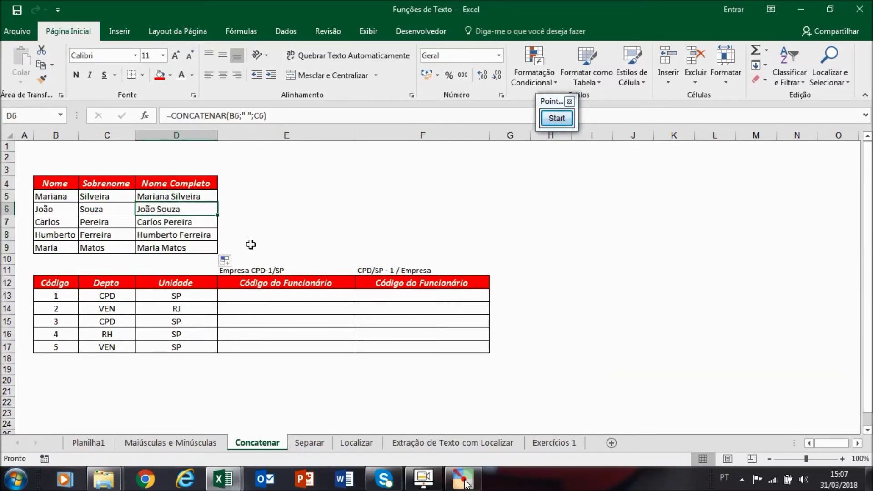
Annotate the Código, Depto and Unidade columns with a red rectangle and the Empresa CPD-1/SP sample with a red arrow, and end the annotation
click(293, 298)
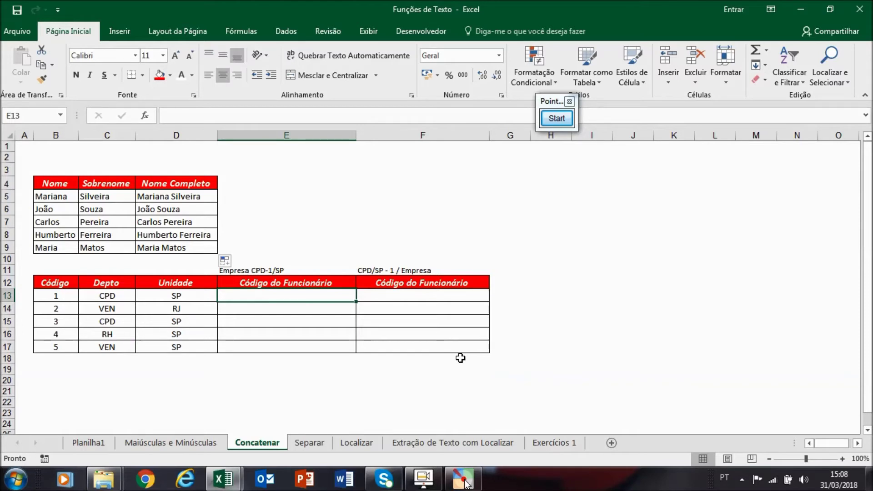
click(550, 122)
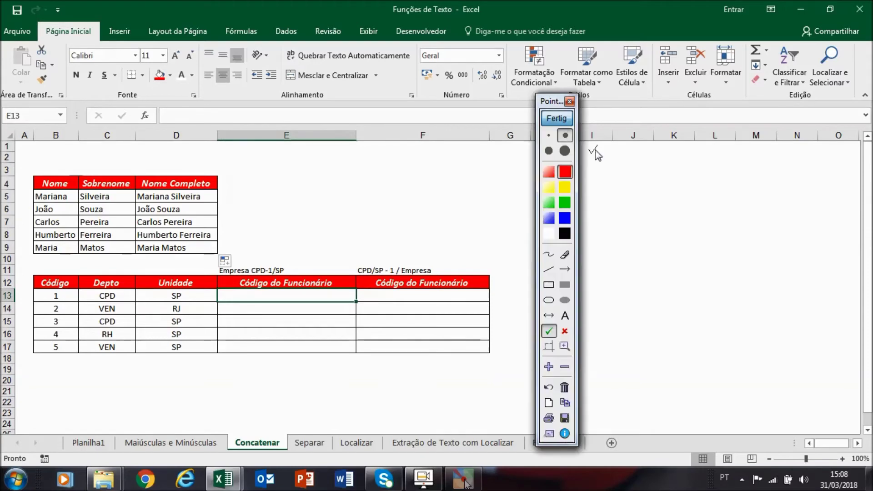
click(565, 269)
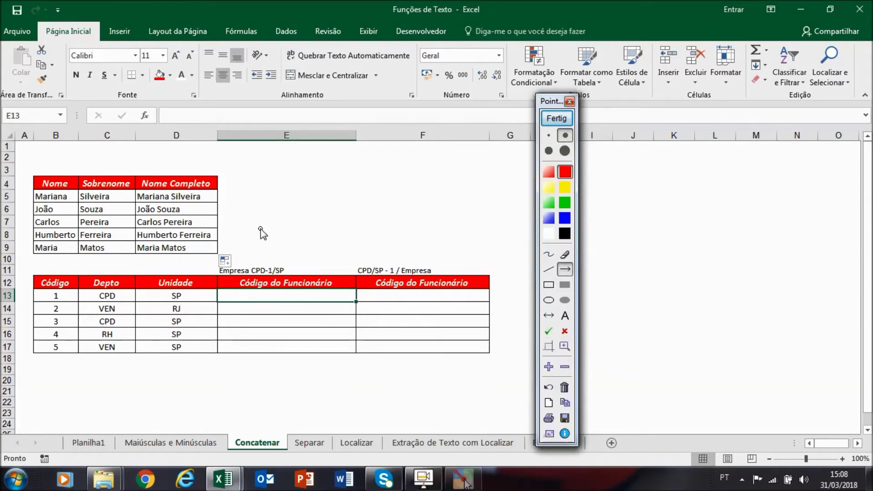
click(549, 284)
drag(29, 269, 220, 363)
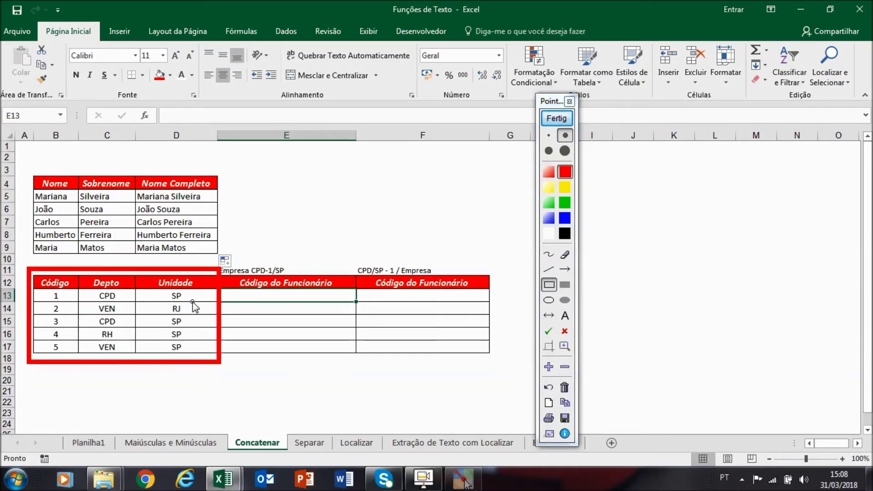
click(564, 271)
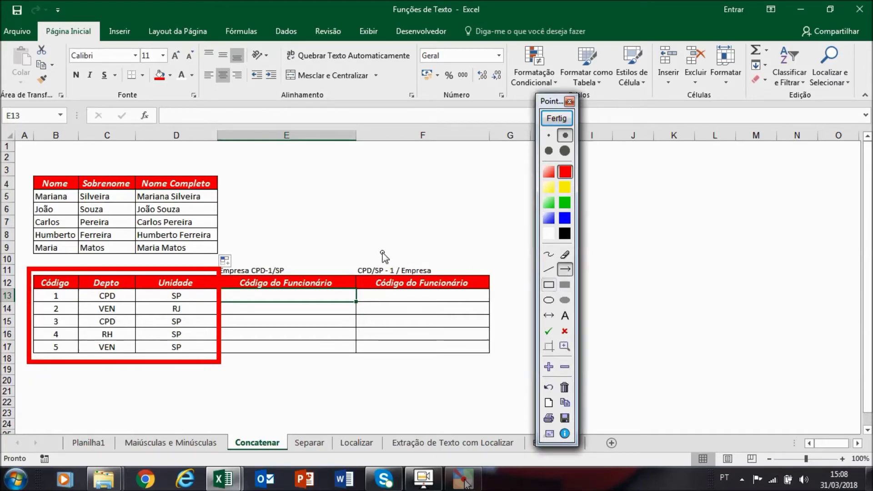
drag(264, 201, 263, 269)
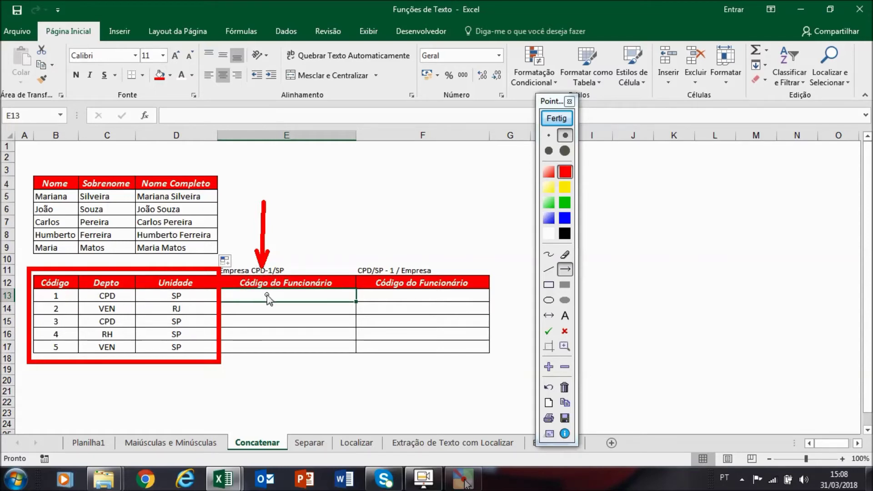
click(546, 123)
Enter =CONCATENAR("Empresa";" ";C13;"-") in E13 as the beginning of the employee code
click(293, 298)
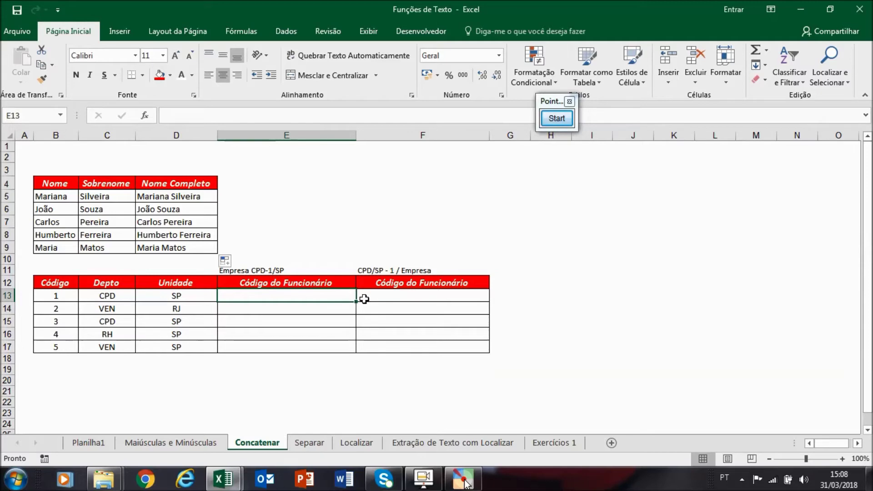
text(=con)
key(Tab)
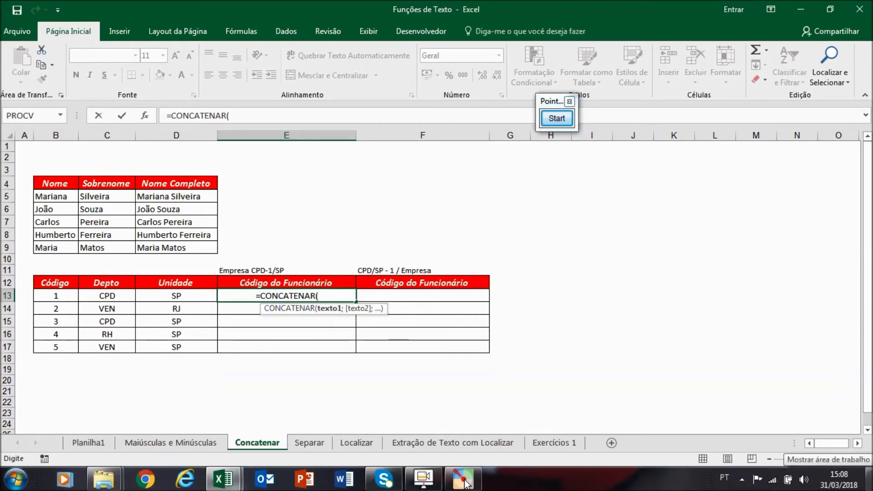
text(")
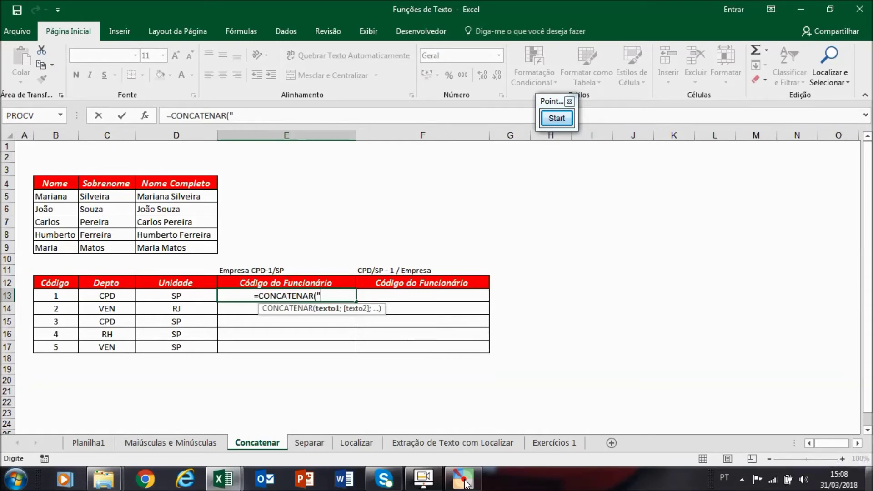
text(Empre)
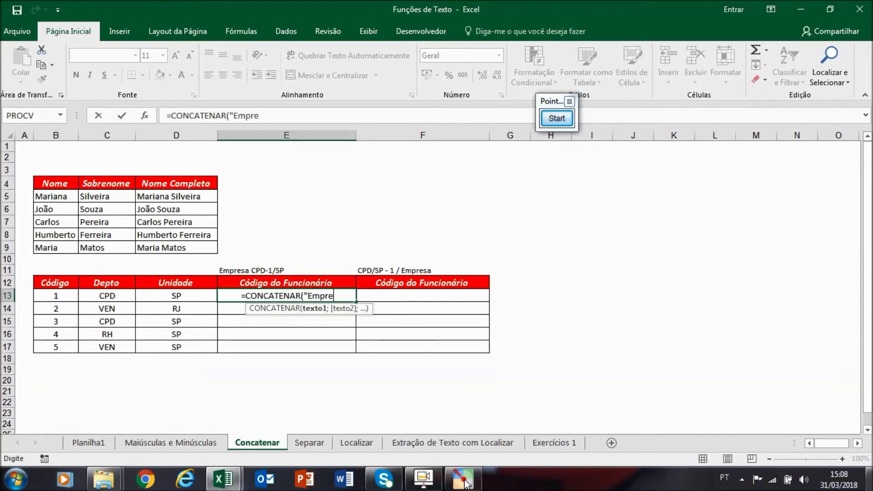
text(sa")
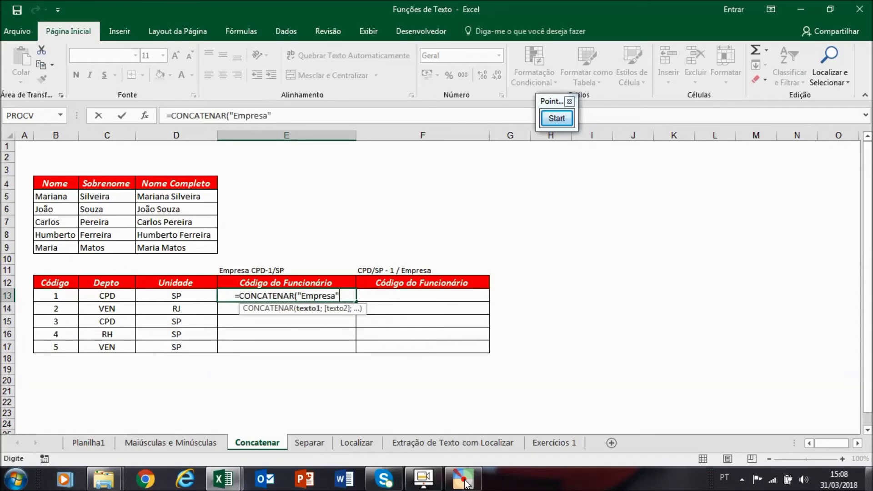
text(;)
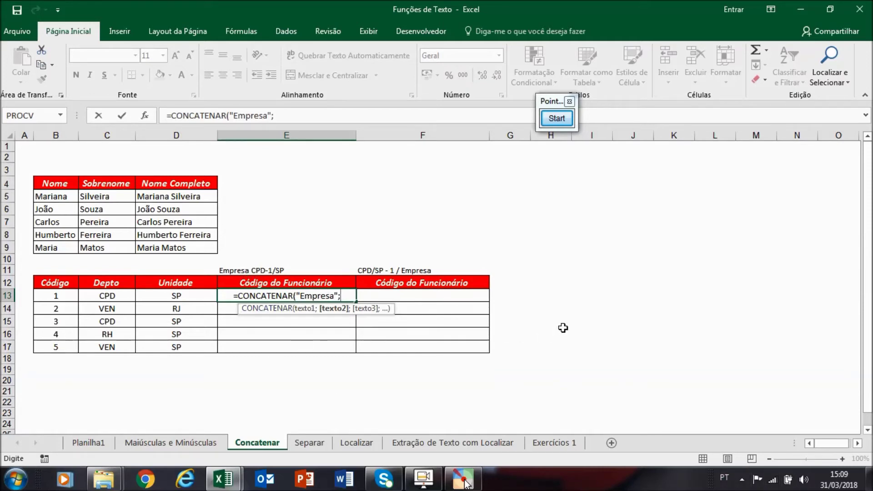
text(" ";)
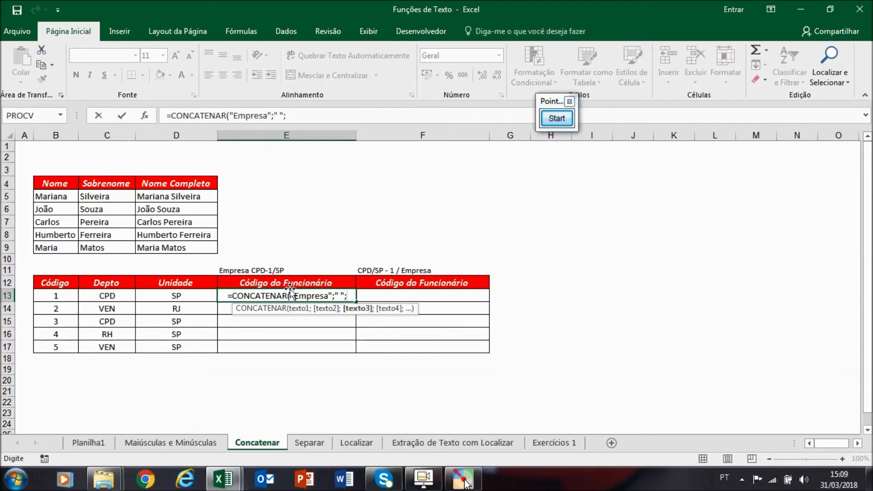
click(109, 296)
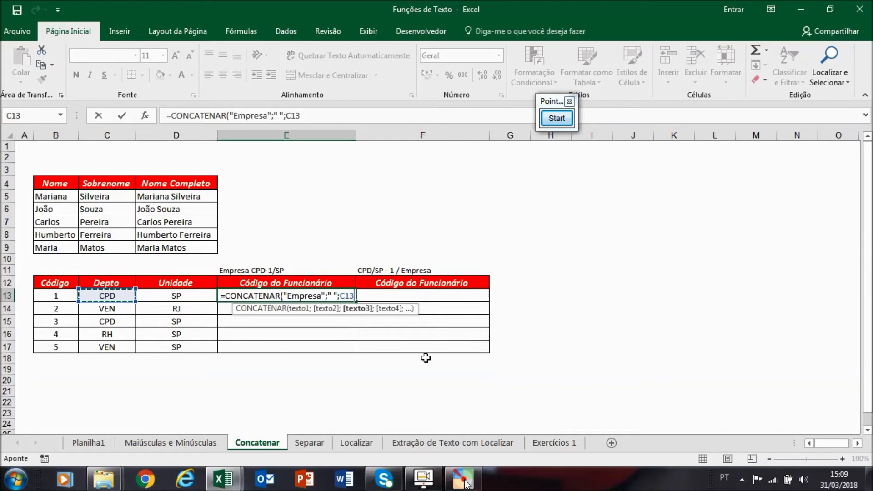
text(;)
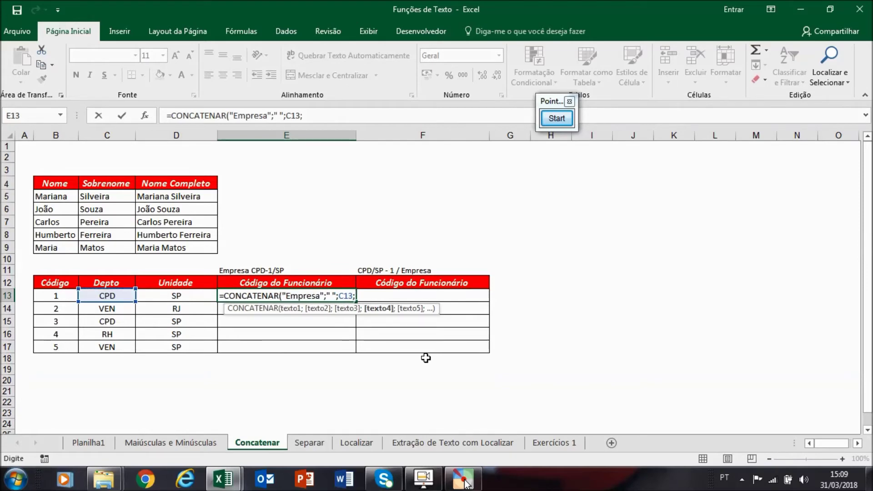
text("-")
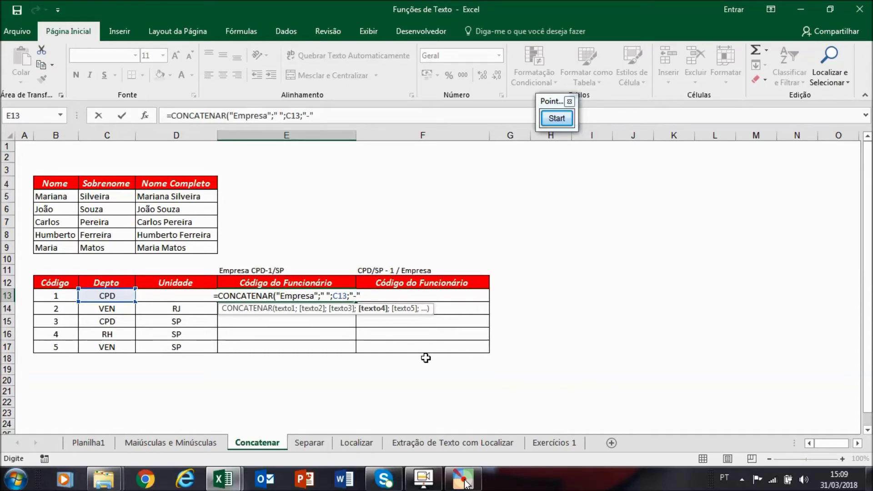
click(58, 296)
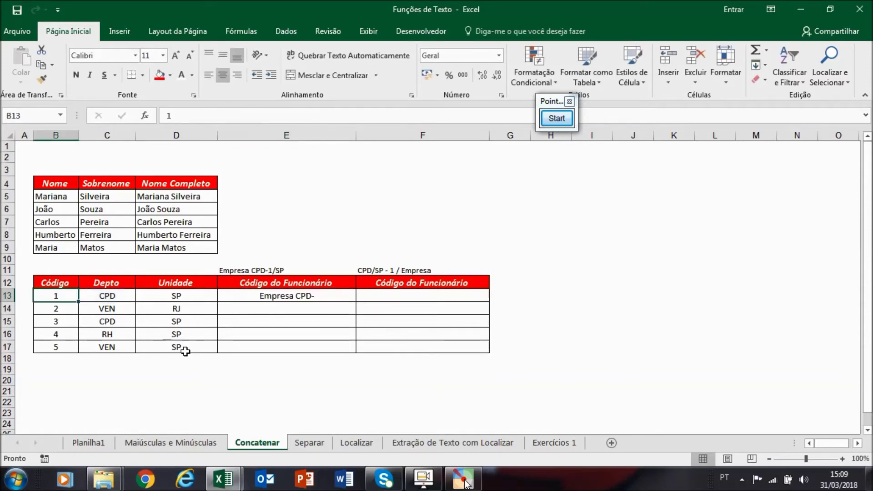
Extend the E13 formula to =CONCATENAR("Empresa";" ";C13;"-";B13;"/";D13) to include the code, a slash and the unit
click(326, 294)
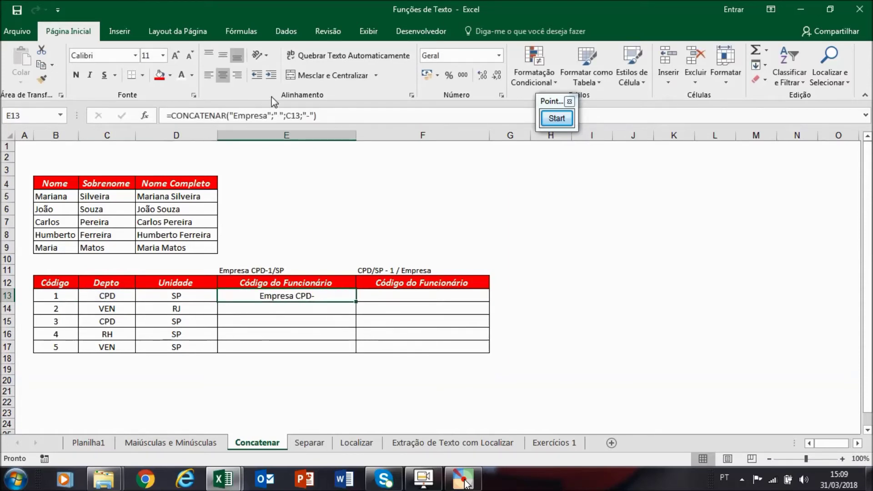
click(318, 114)
text(;)
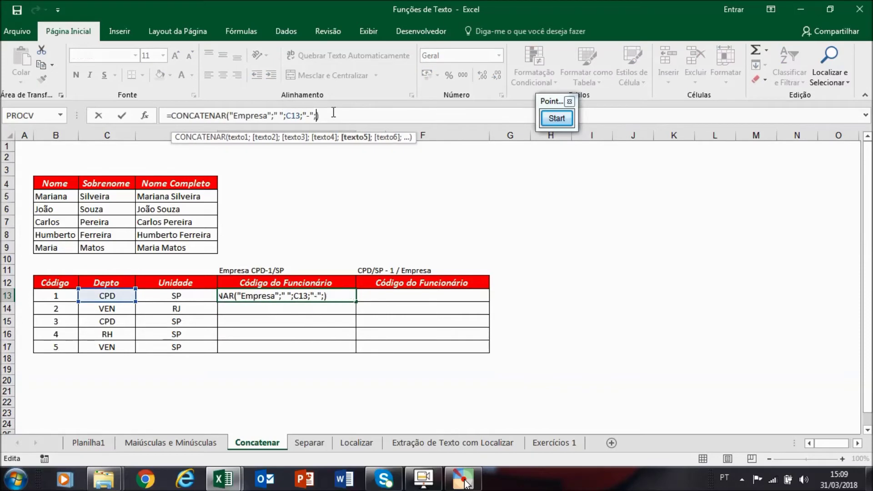
click(50, 295)
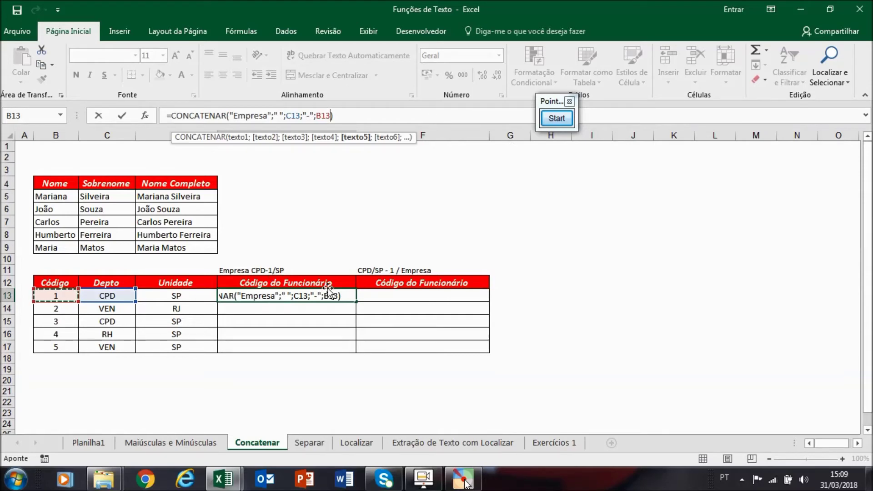
text(;)
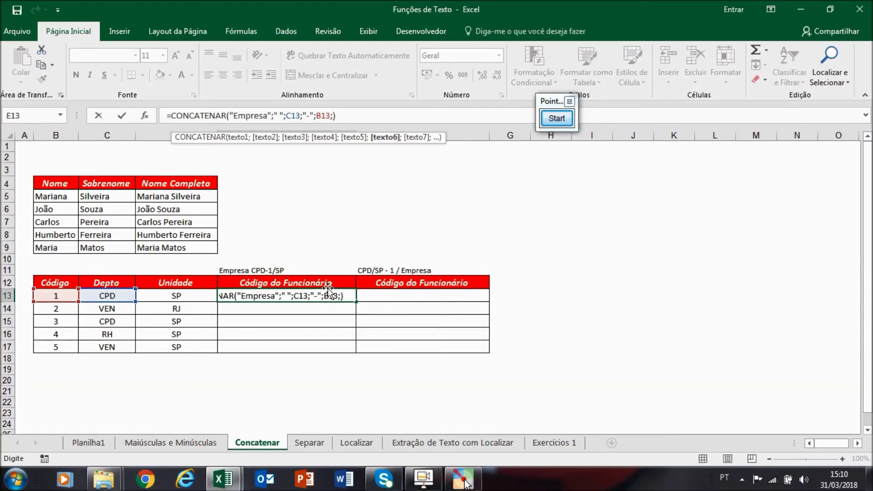
text("/";)
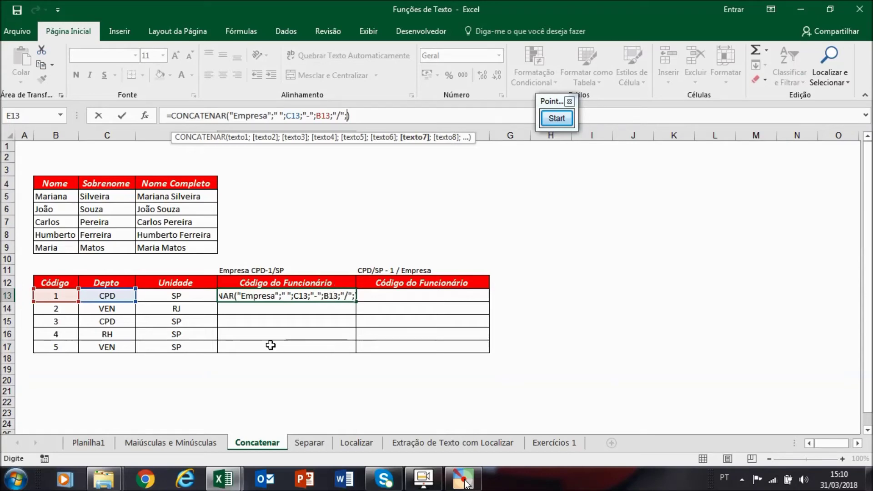
click(184, 299)
text())
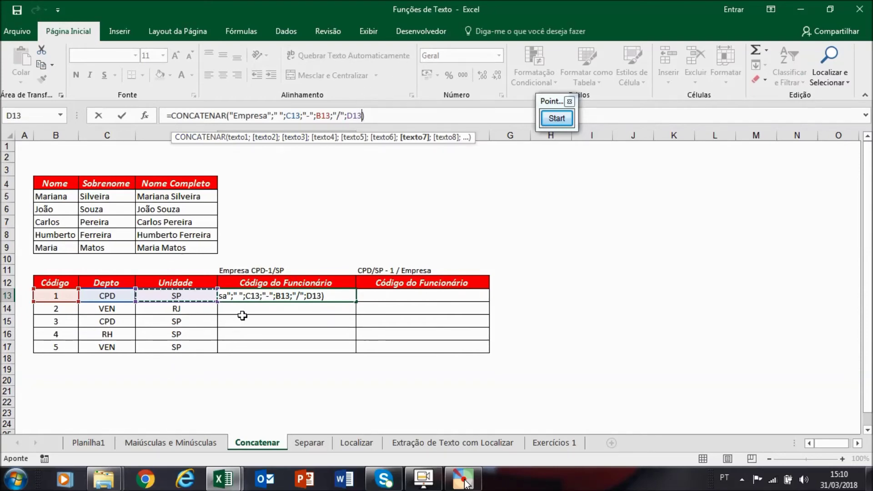
key(Return)
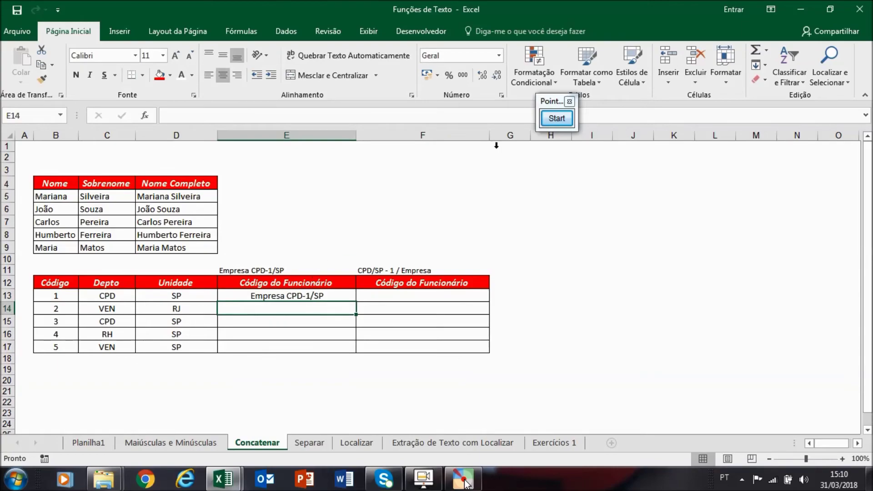
Annotate the Empresa CPD-1/SP sample with a red arrow and the E13 result with a red rectangle, and end the annotation
click(557, 119)
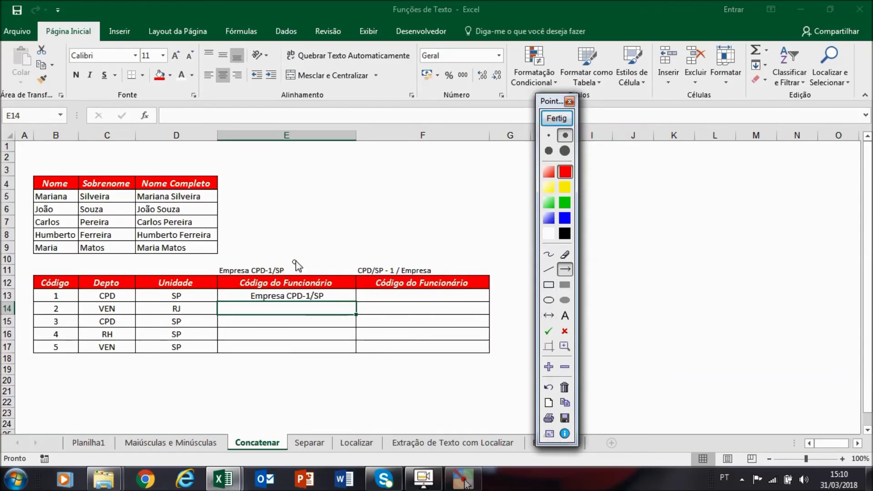
drag(269, 215, 270, 269)
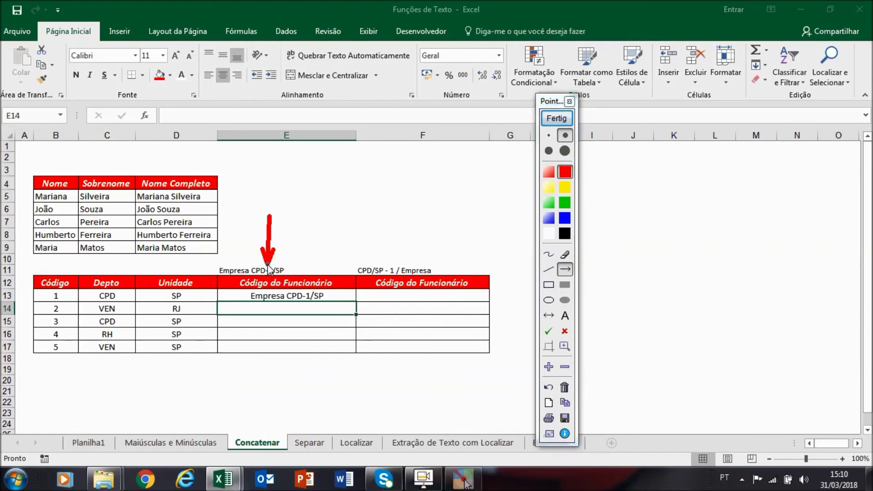
click(548, 286)
drag(220, 284, 356, 303)
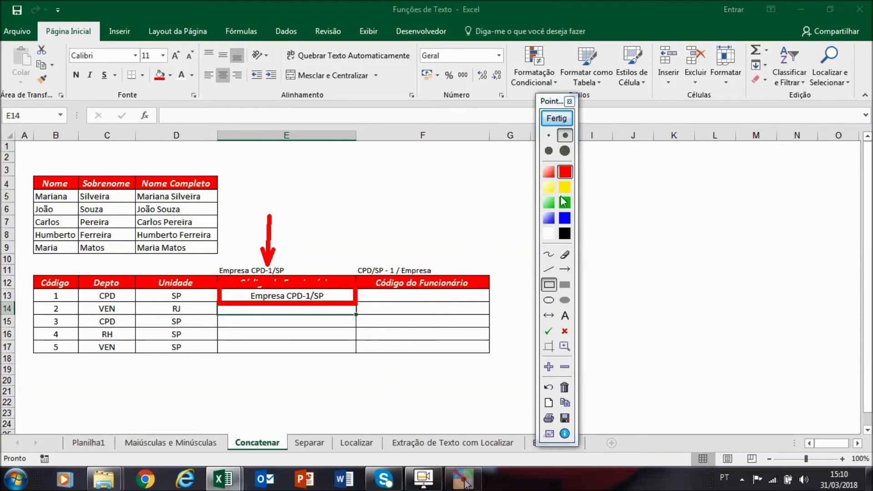
click(557, 119)
Copy the CONCATENAR formula from E13 down through E17 and check the departments in C14 to C17
click(316, 295)
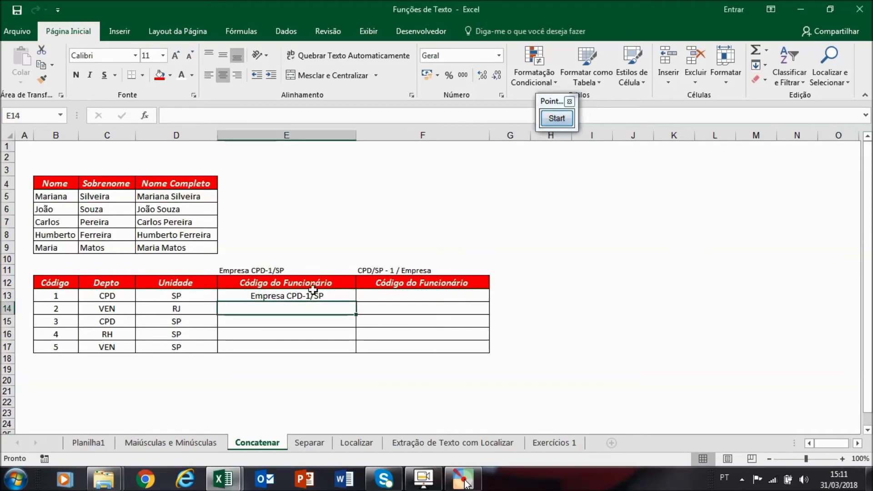
double_click(357, 301)
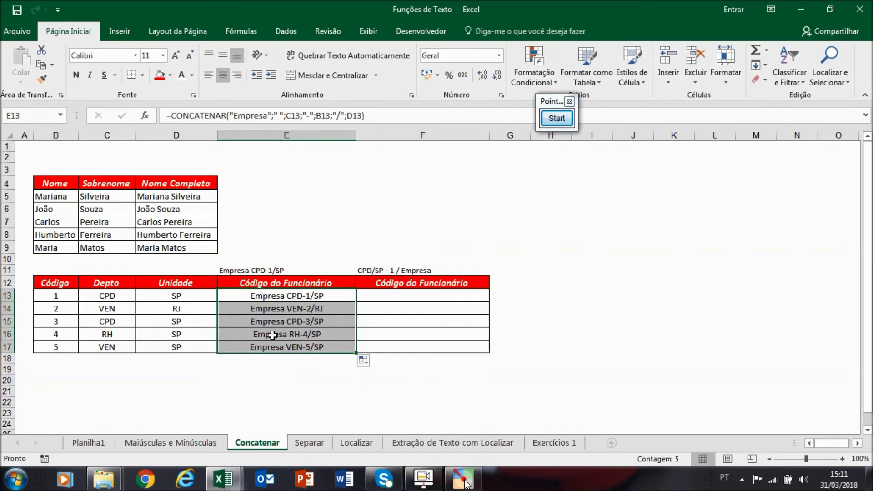
click(96, 308)
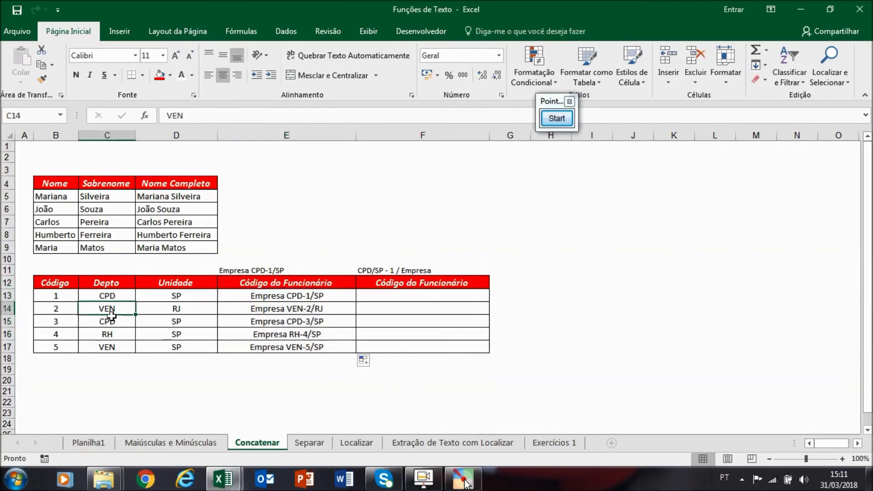
click(96, 321)
click(97, 335)
click(94, 348)
Compare the sample format in F11 with the department, unit and code cells in row 13
click(390, 301)
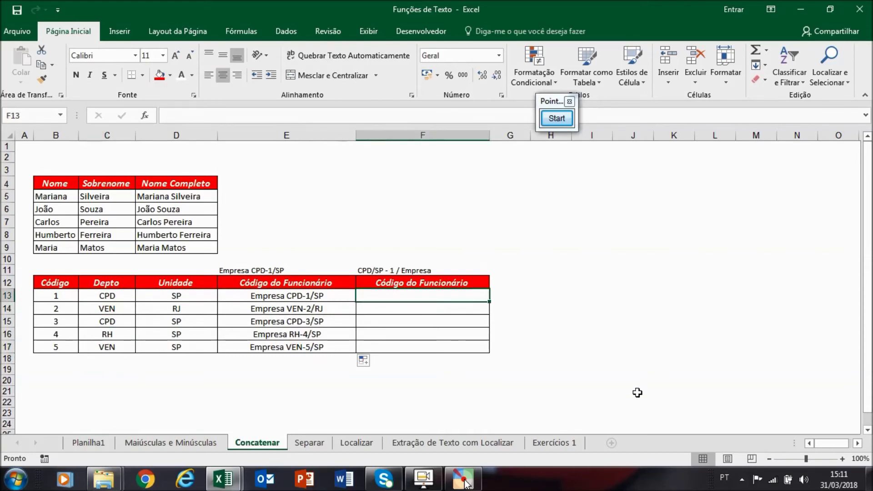
key(Up)
key(Up)
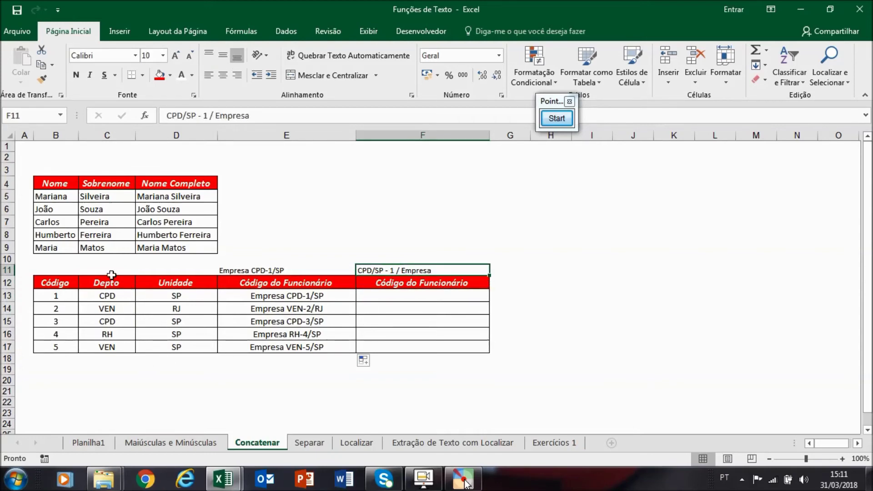
click(122, 297)
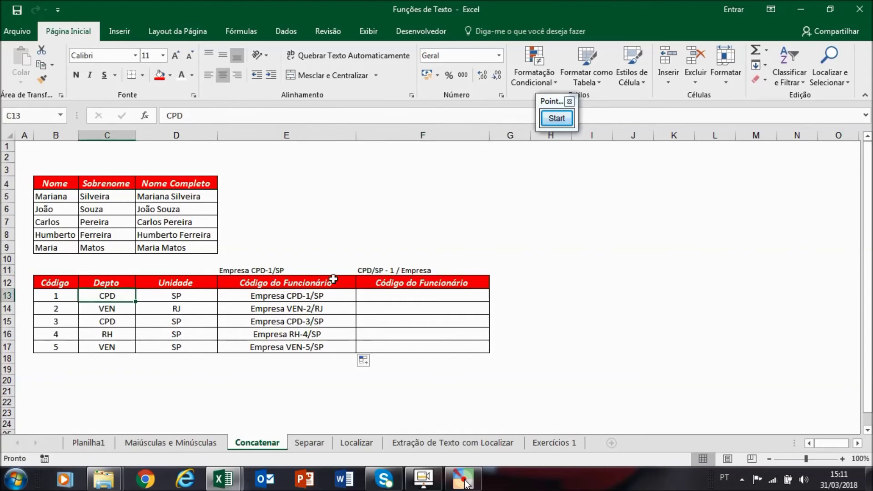
click(183, 299)
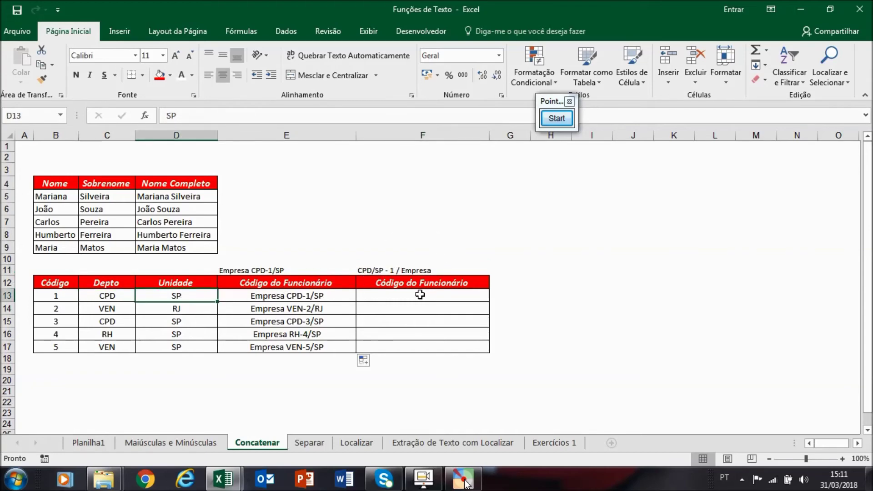
click(74, 296)
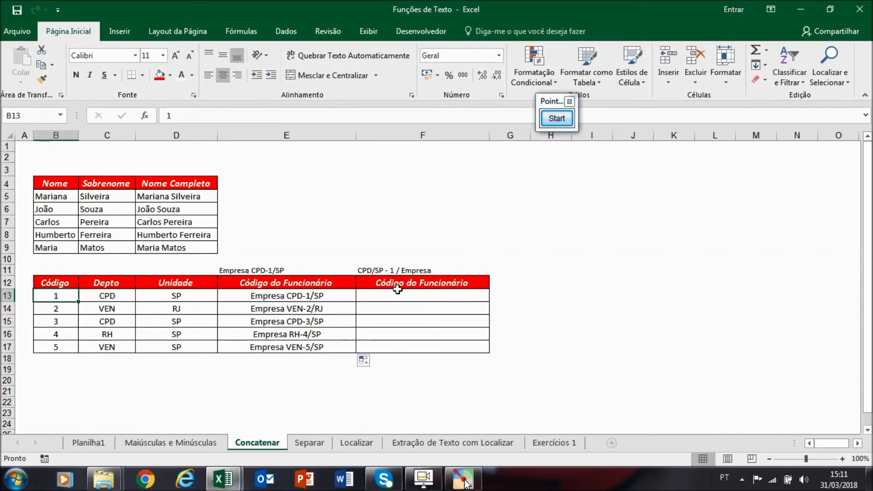
Begin the second employee code in F13 with =CONCATENAR(C13;"/";D13 to join the department, a slash and the unit
click(416, 299)
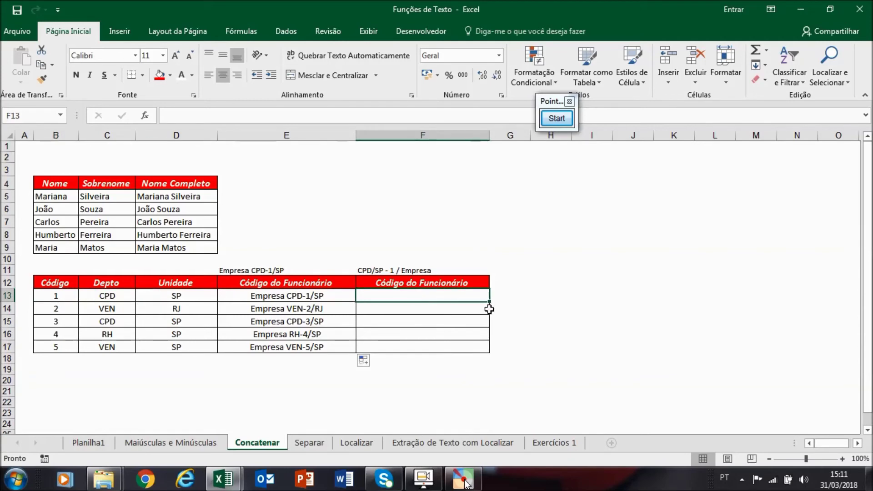
text(=conc)
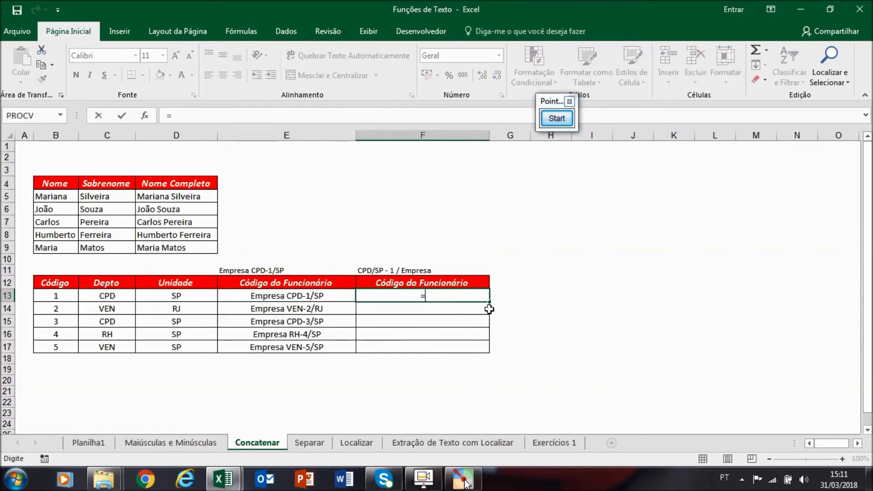
key(Tab)
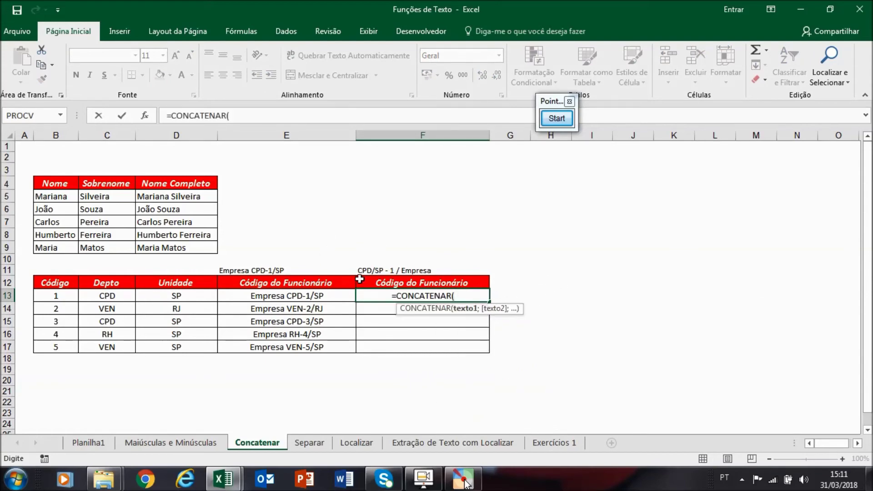
click(111, 296)
text(;)
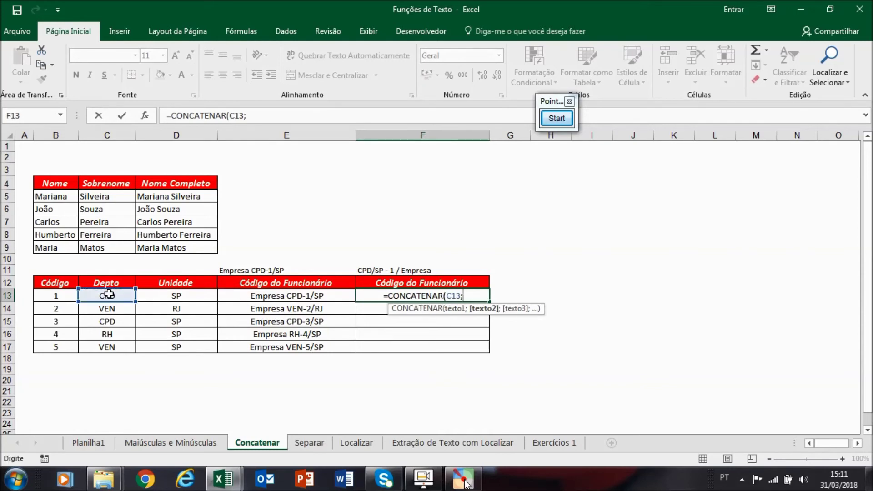
text(")
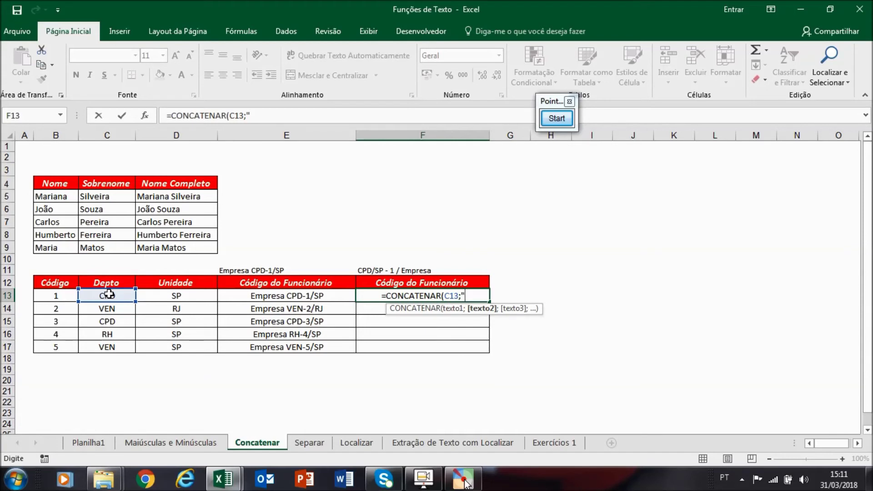
text(/")
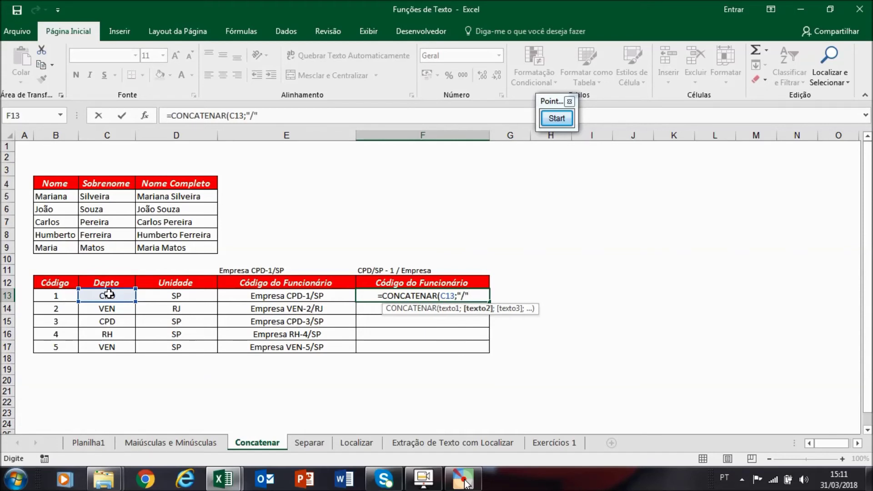
text(;)
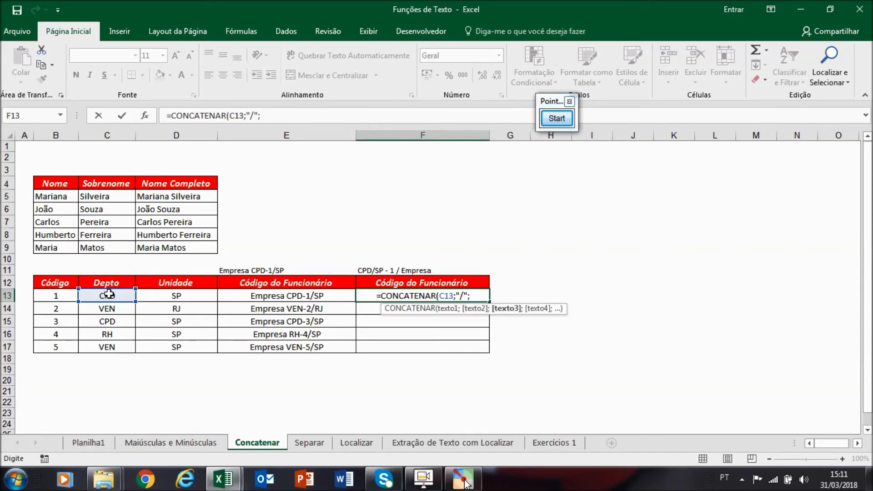
click(174, 297)
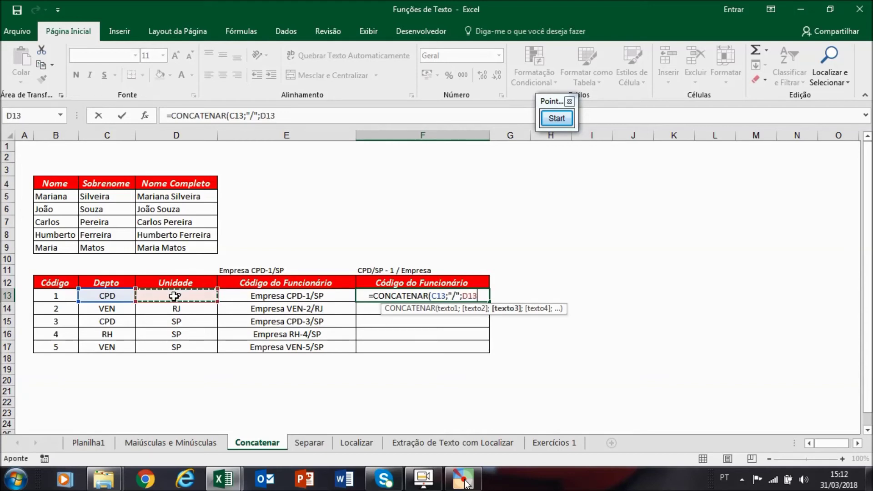
Extend the F13 formula with ;" ";"-";" ";B13 to add a spaced hyphen and the employee's code
text(;)
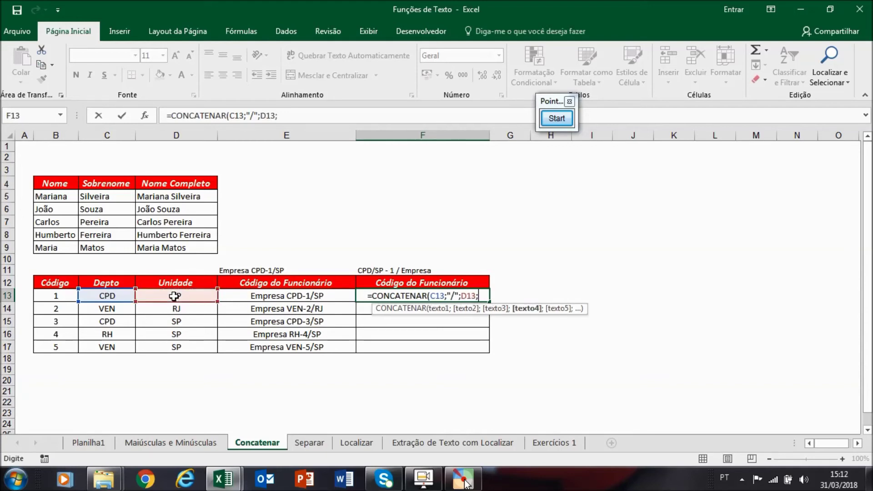
text(")
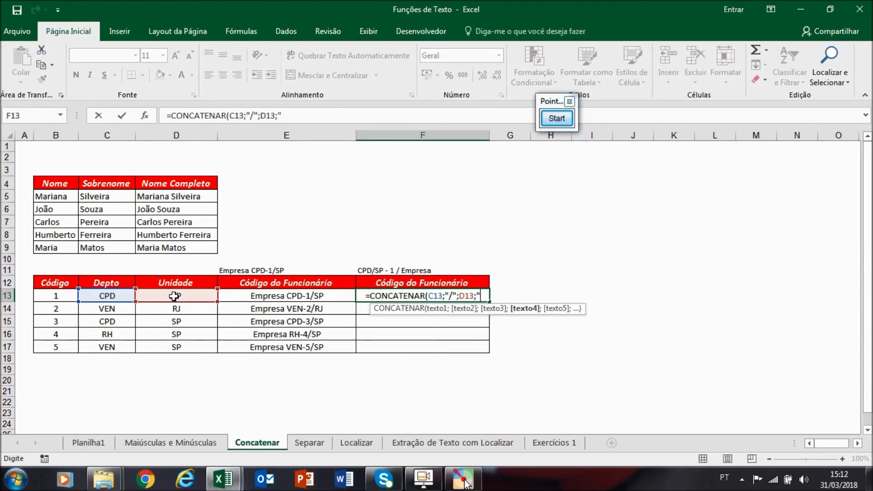
text( ")
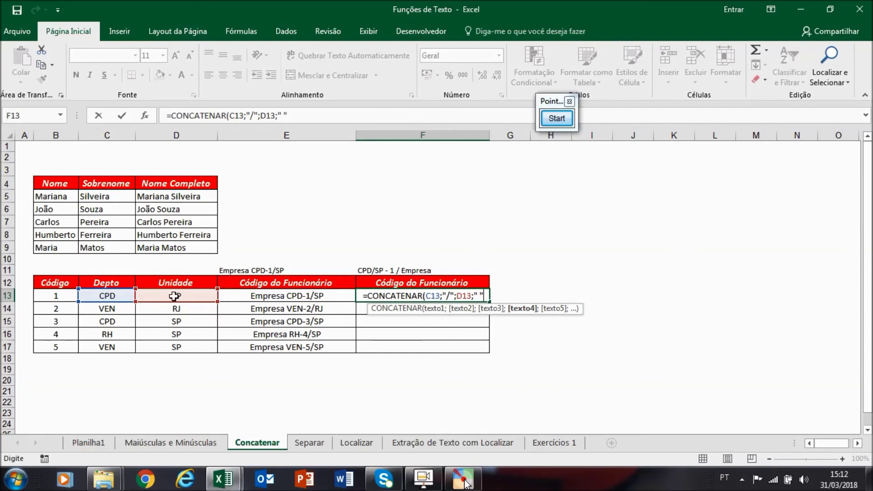
text(;)
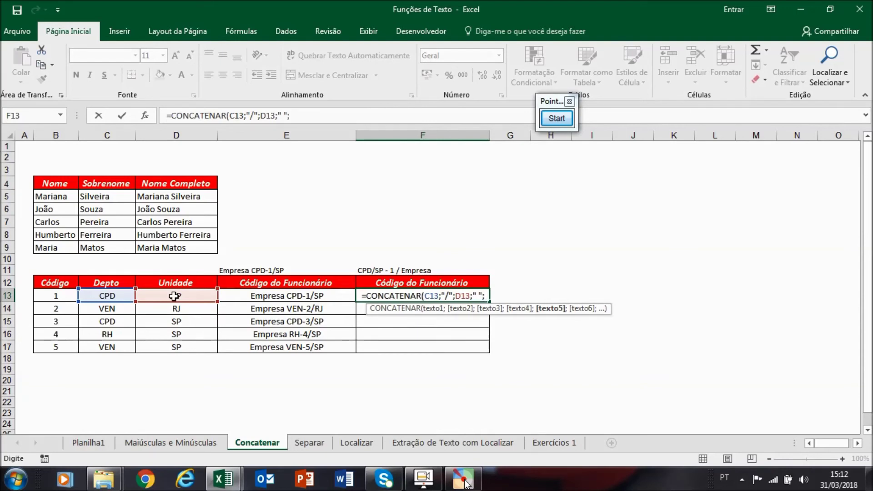
text(")
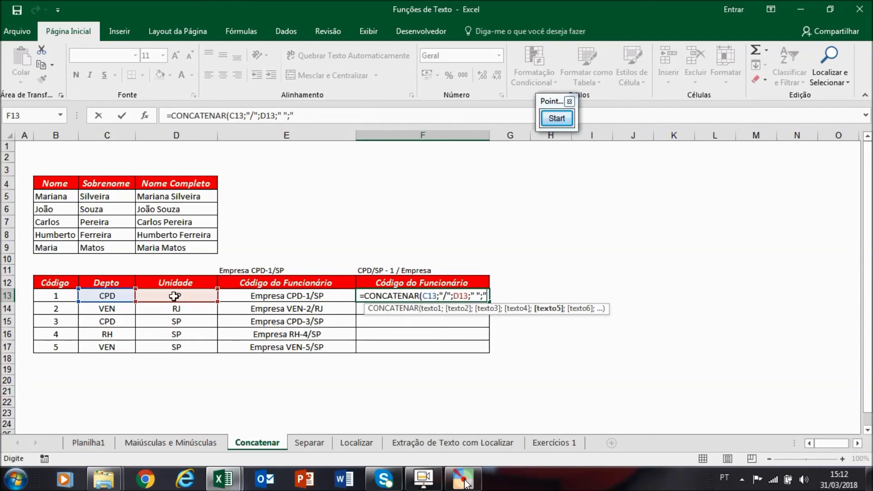
text(-")
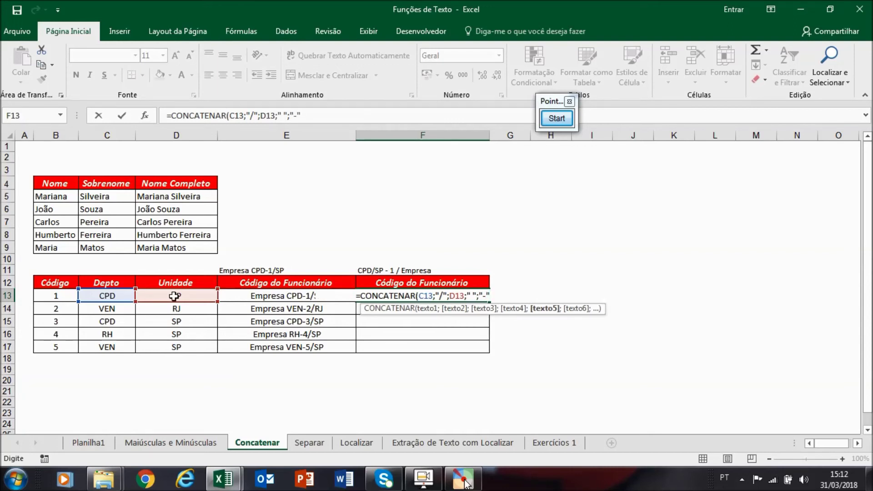
text(;)
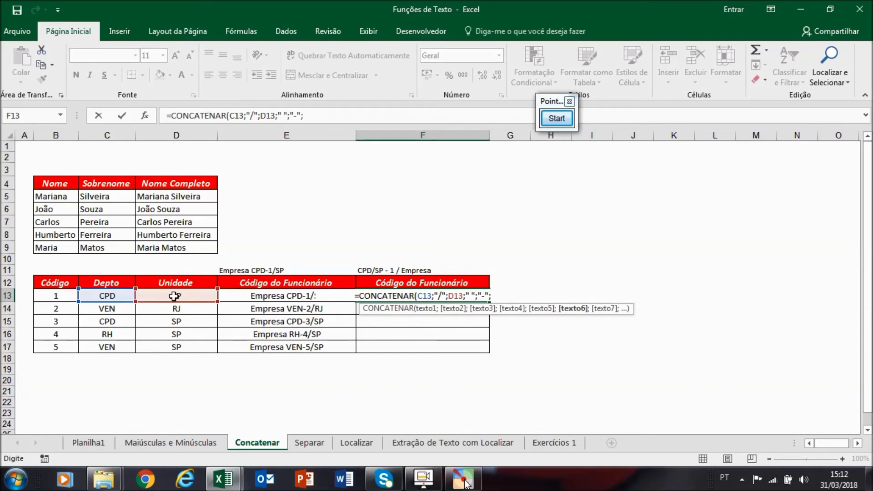
text(")
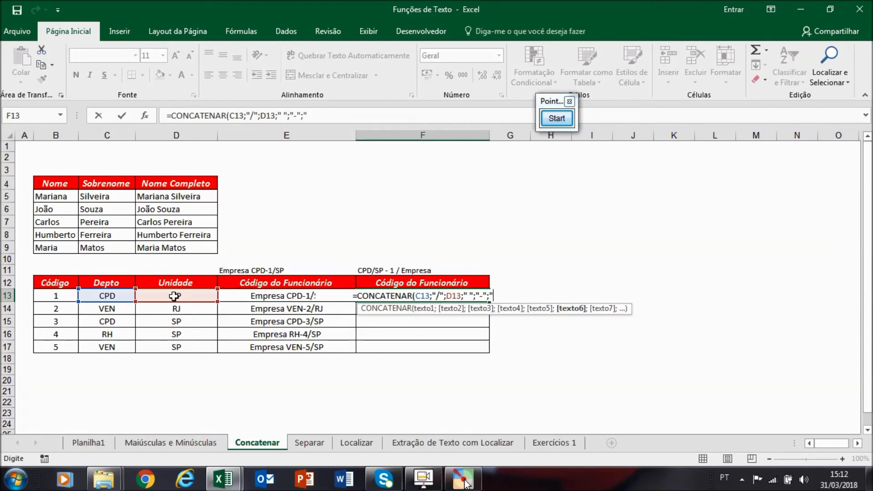
text(";)
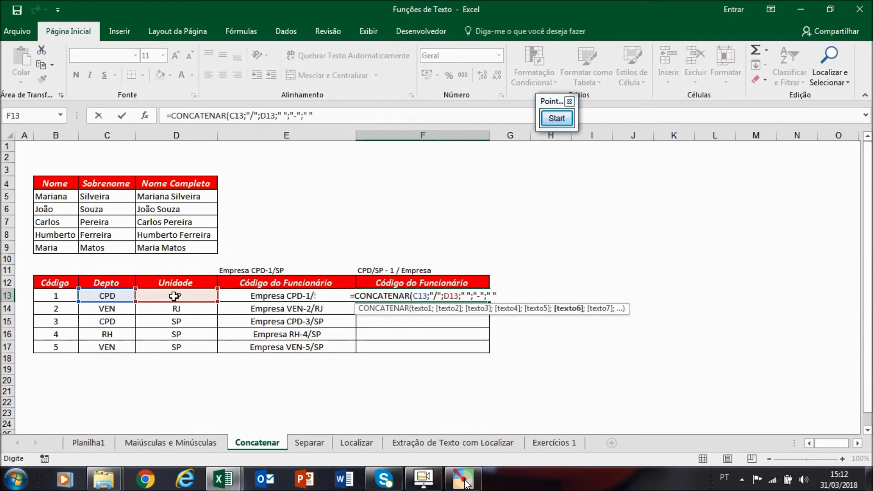
click(48, 293)
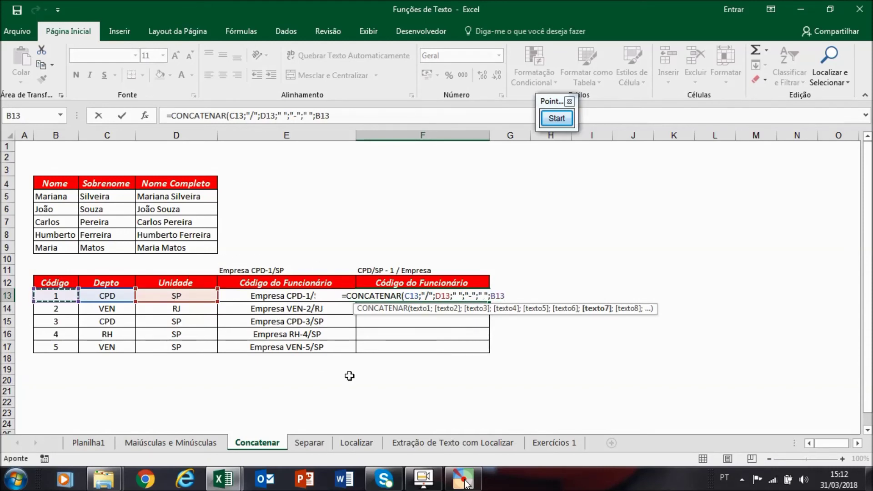
Extend the F13 formula with ;" ";"/";" "; to add a slash with a space on each side after the code
text(;" )
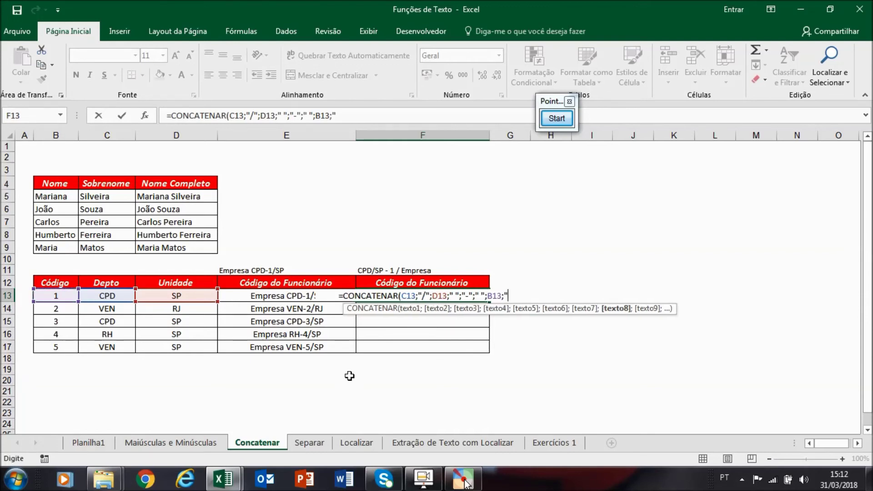
text(";)
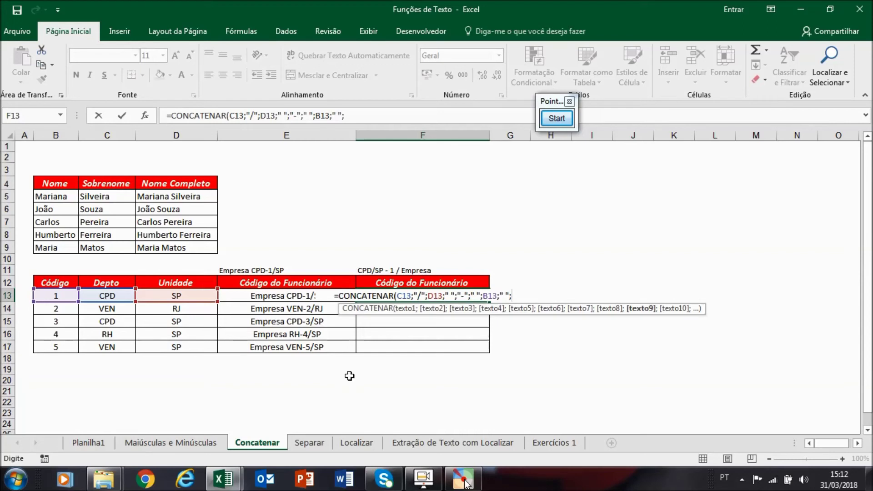
text(")
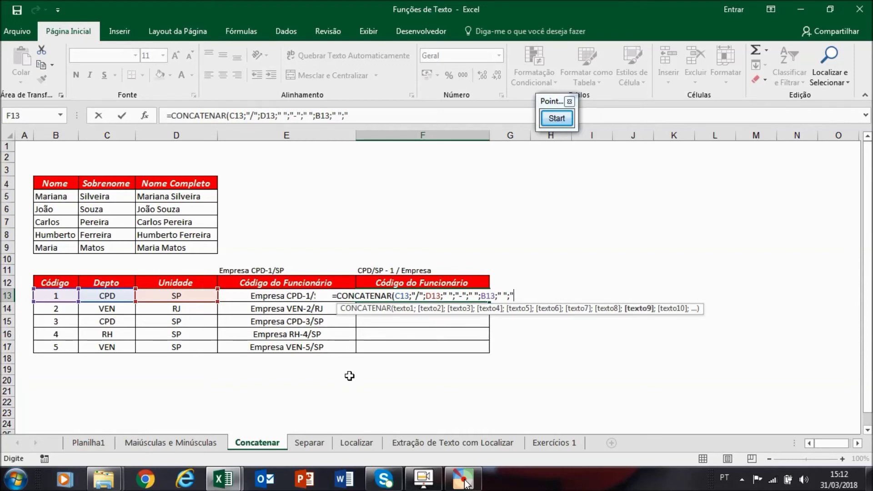
text(/")
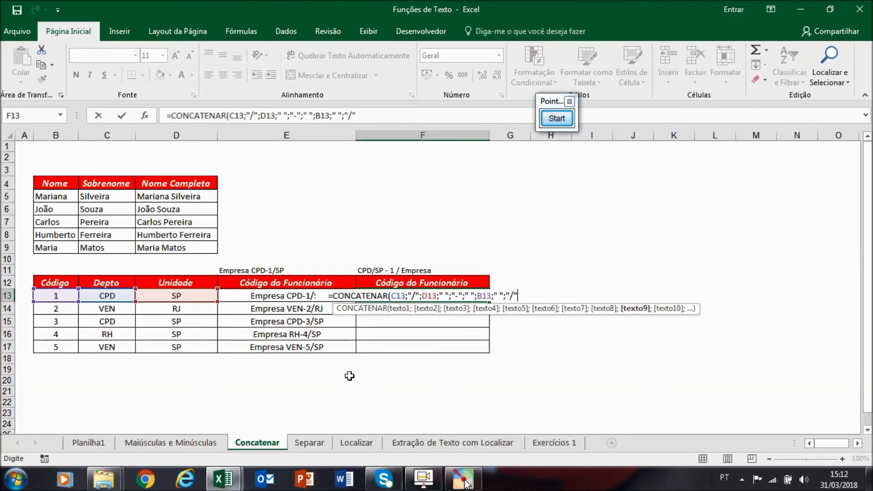
text(;)
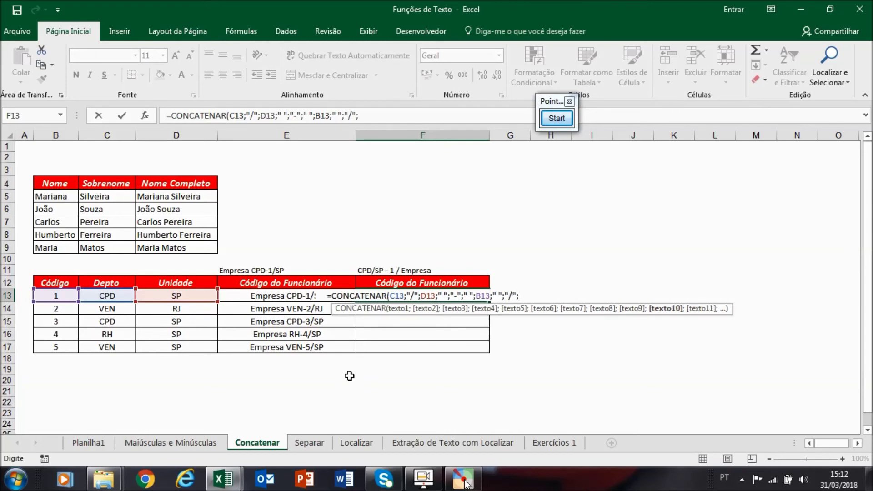
text(")
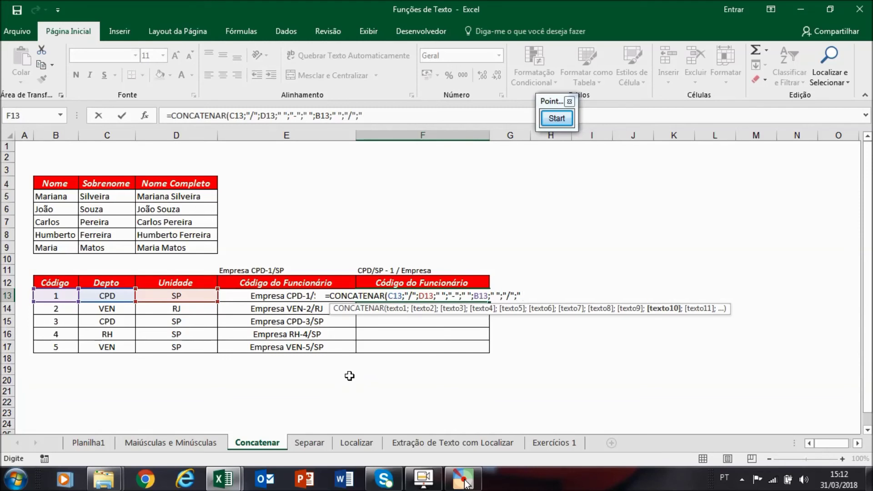
text( ";)
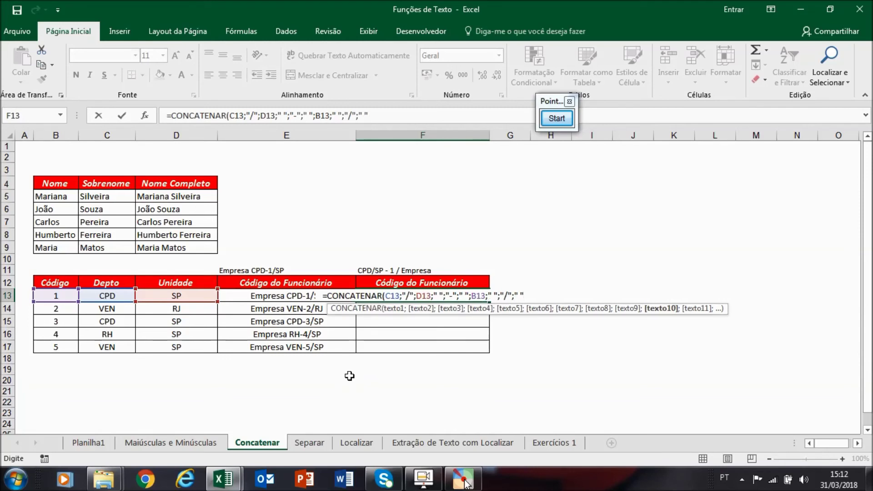
Add "Empresa" as the last text argument of the F13 formula and close the parenthesis
text("Emp)
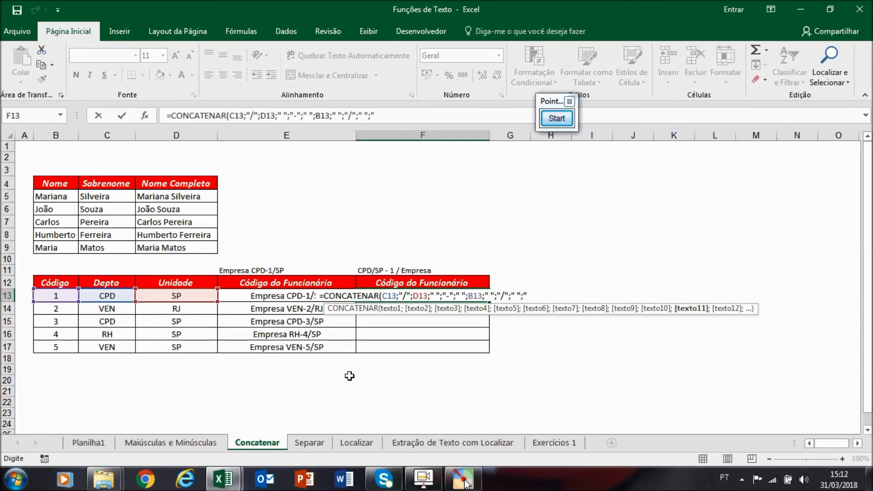
text(resa)
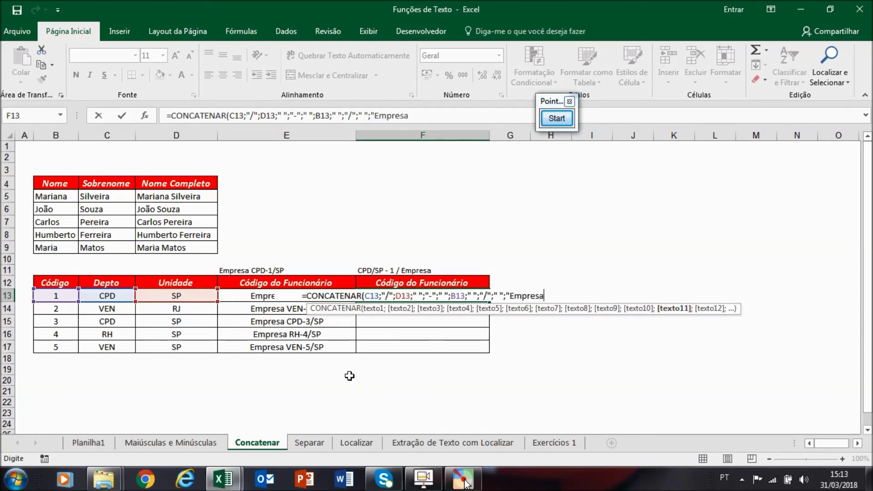
text(")
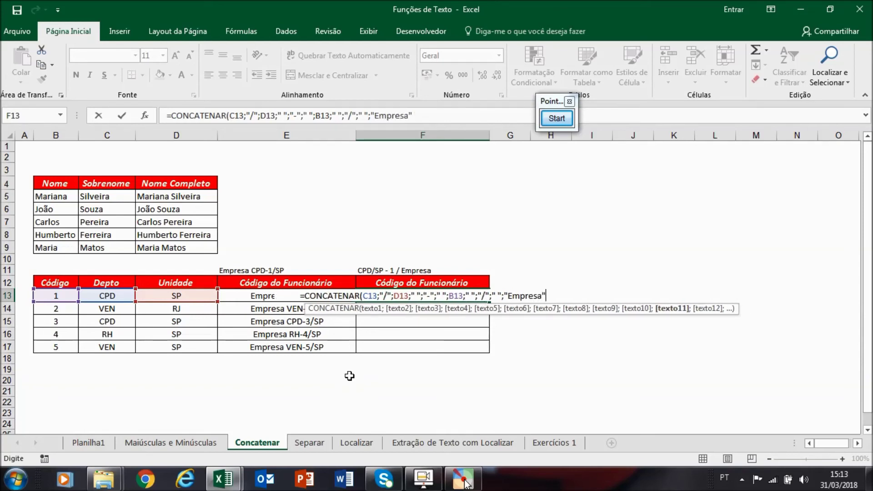
text())
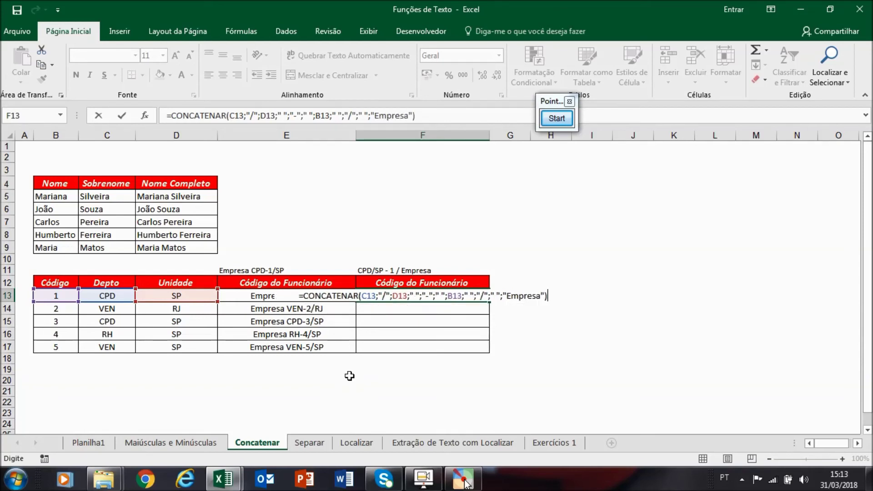
Check each CONCATENAR argument in F13 against the sample format in F11, and commit the formula
click(231, 117)
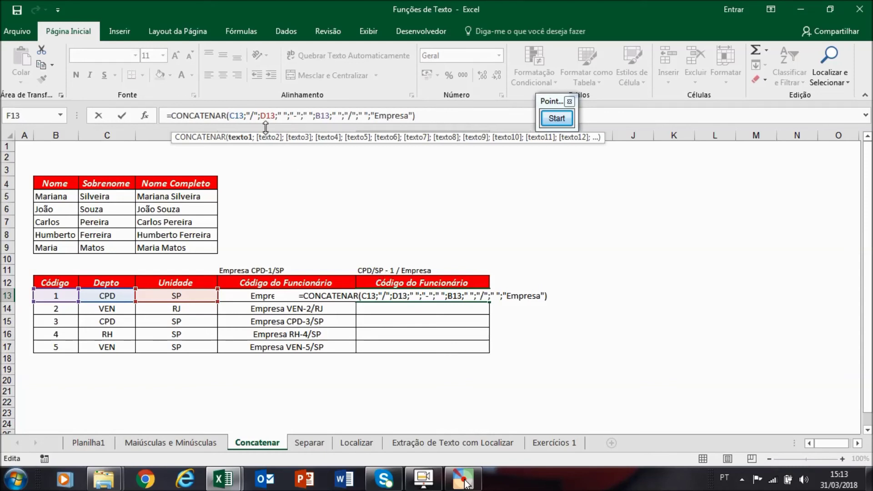
click(251, 116)
click(261, 116)
click(282, 115)
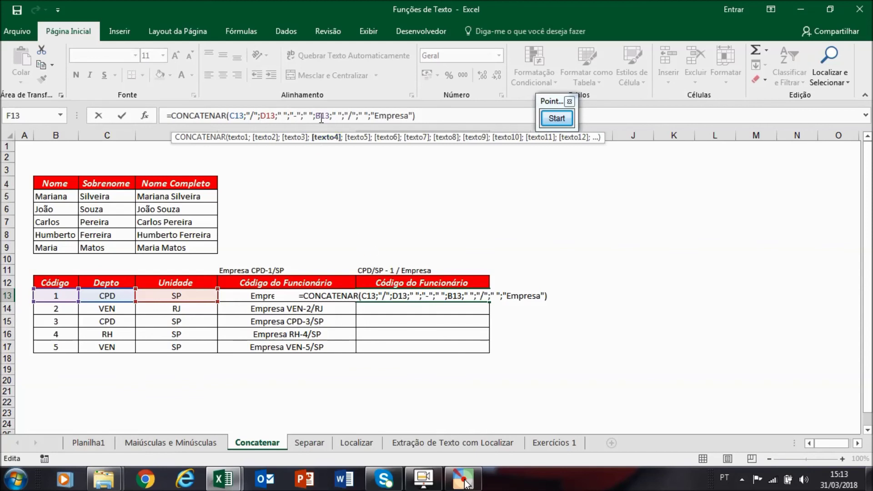
click(300, 115)
click(307, 115)
click(320, 116)
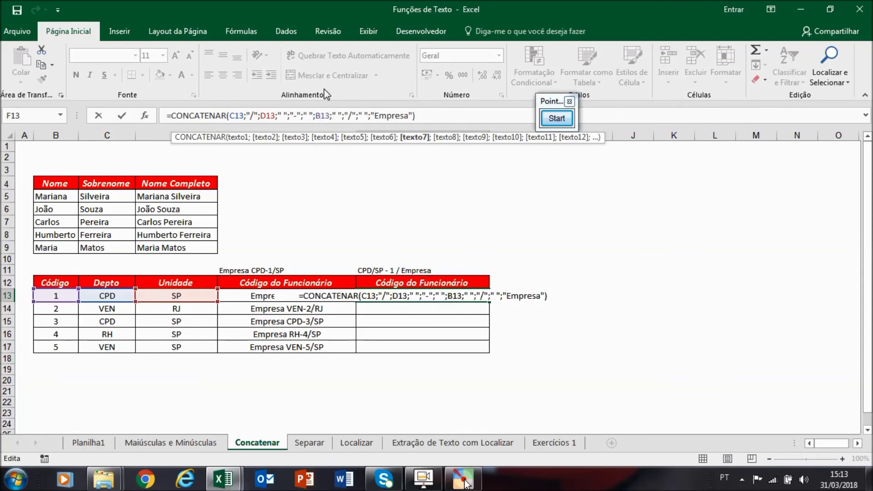
click(337, 115)
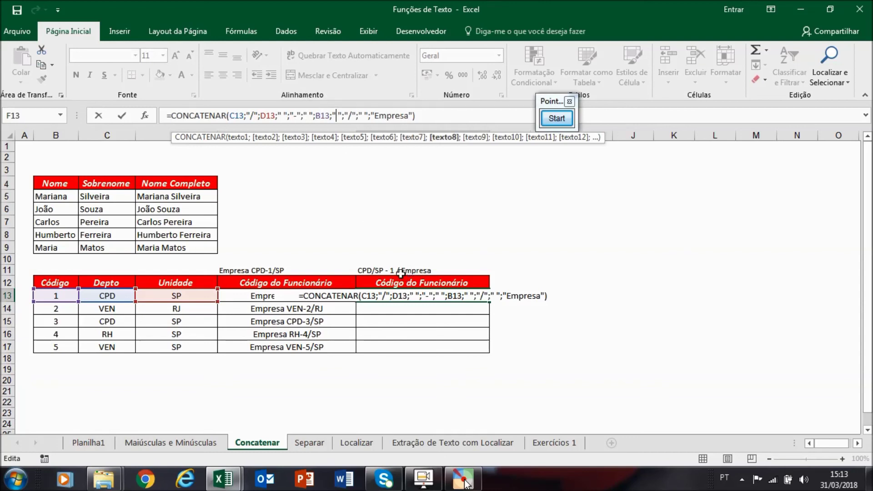
click(352, 115)
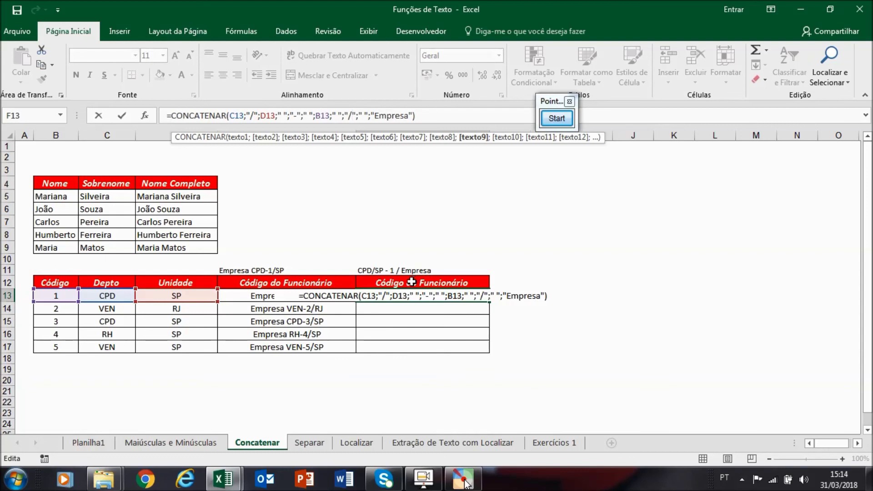
click(381, 115)
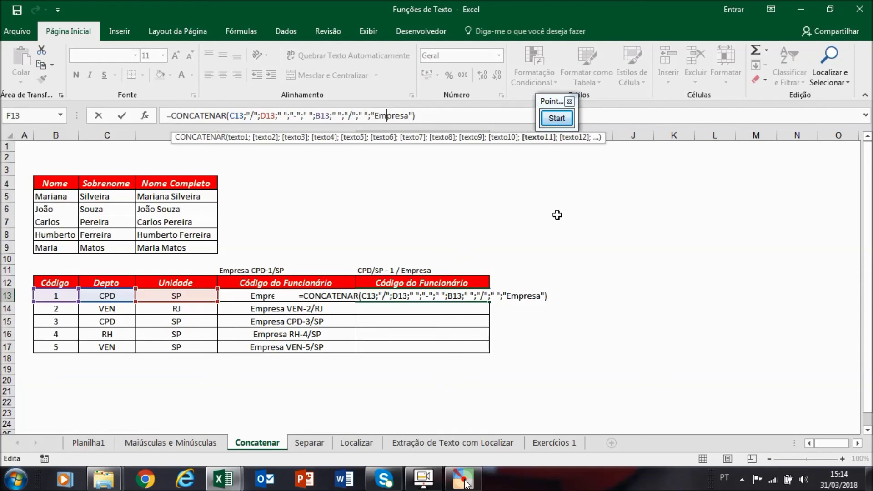
key(Return)
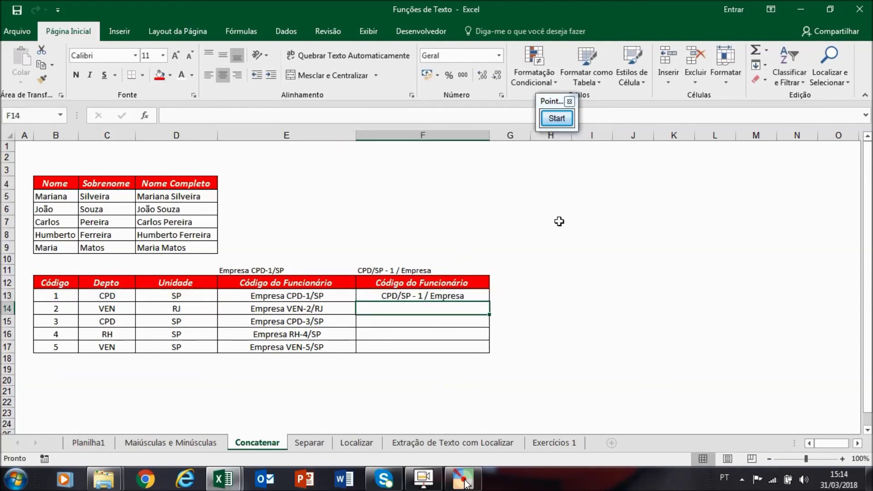
Annotate the screen with a red arrow at the F11 sample and a red rectangle around F13, and close the annotation
click(445, 295)
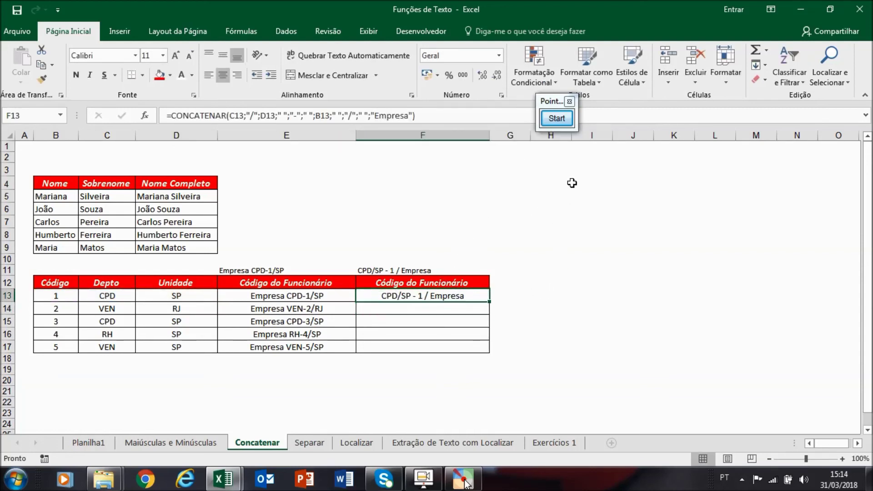
click(557, 118)
click(564, 269)
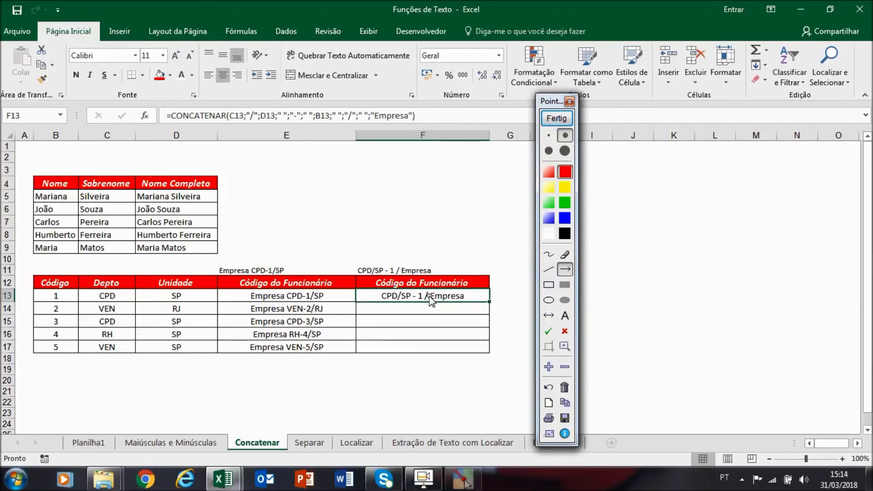
drag(398, 221, 398, 259)
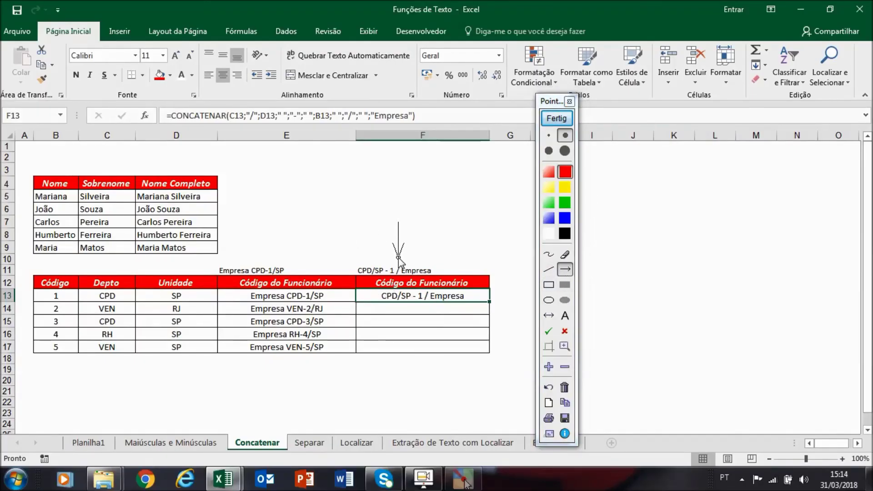
click(548, 285)
drag(355, 283, 492, 309)
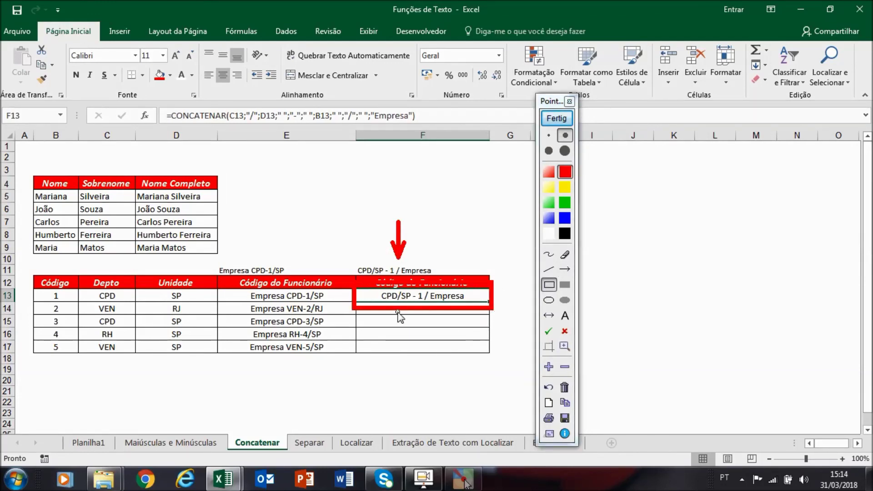
click(563, 119)
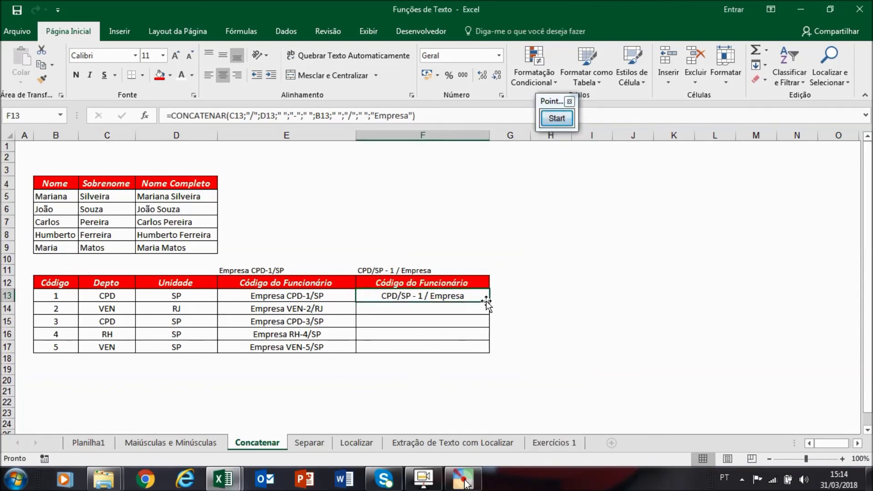
Copy the CONCATENAR formula from F13 down through F17 and check the copied cells F14 to F17
double_click(486, 301)
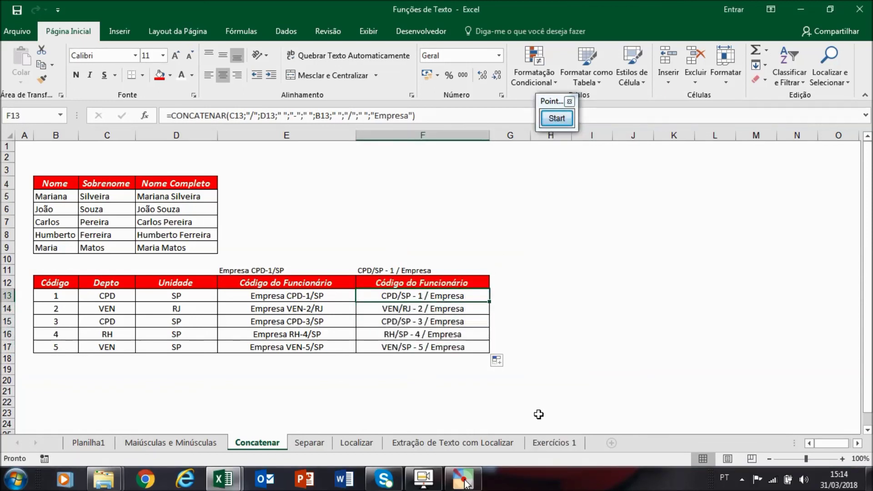
click(414, 312)
click(412, 322)
click(414, 335)
click(424, 349)
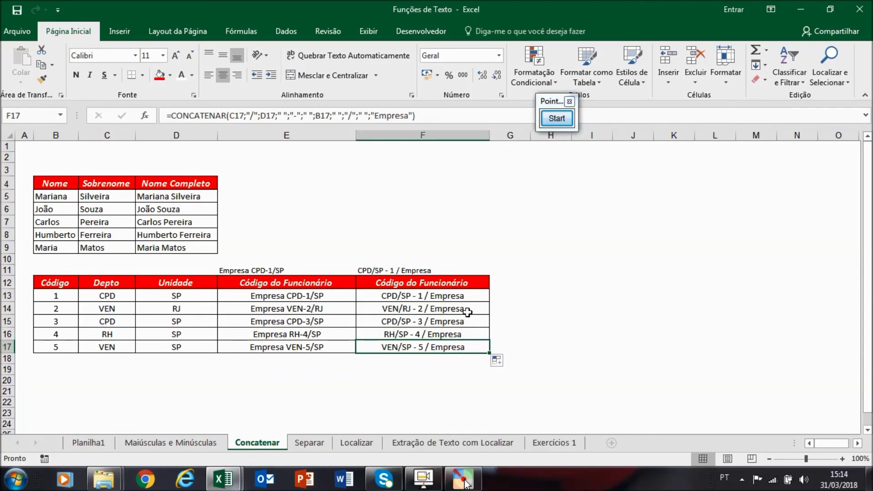
click(440, 283)
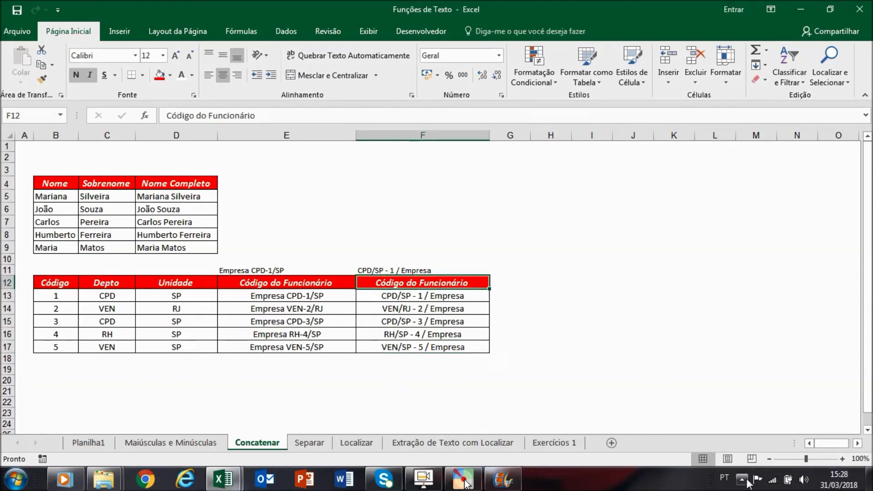
click(745, 480)
click(746, 481)
click(327, 448)
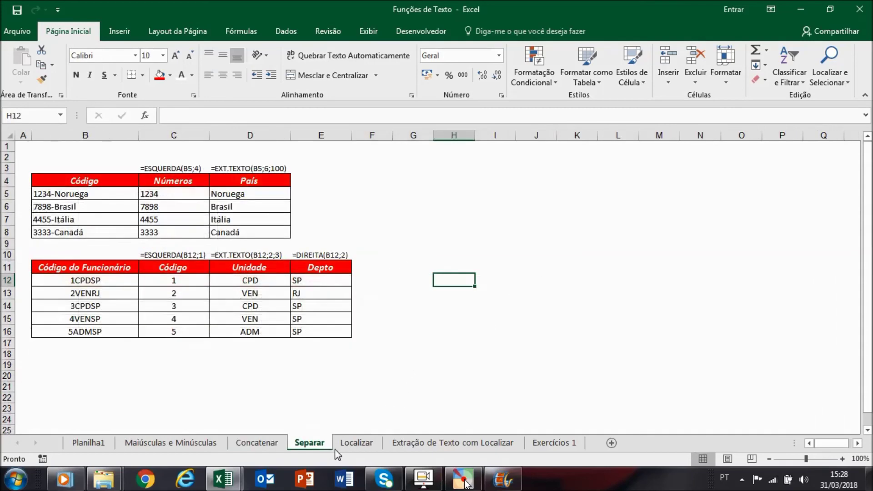
click(359, 451)
click(278, 448)
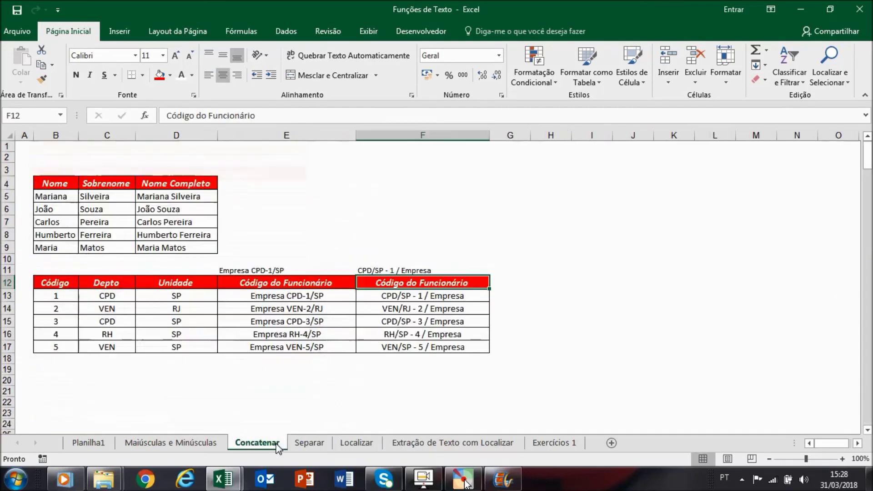